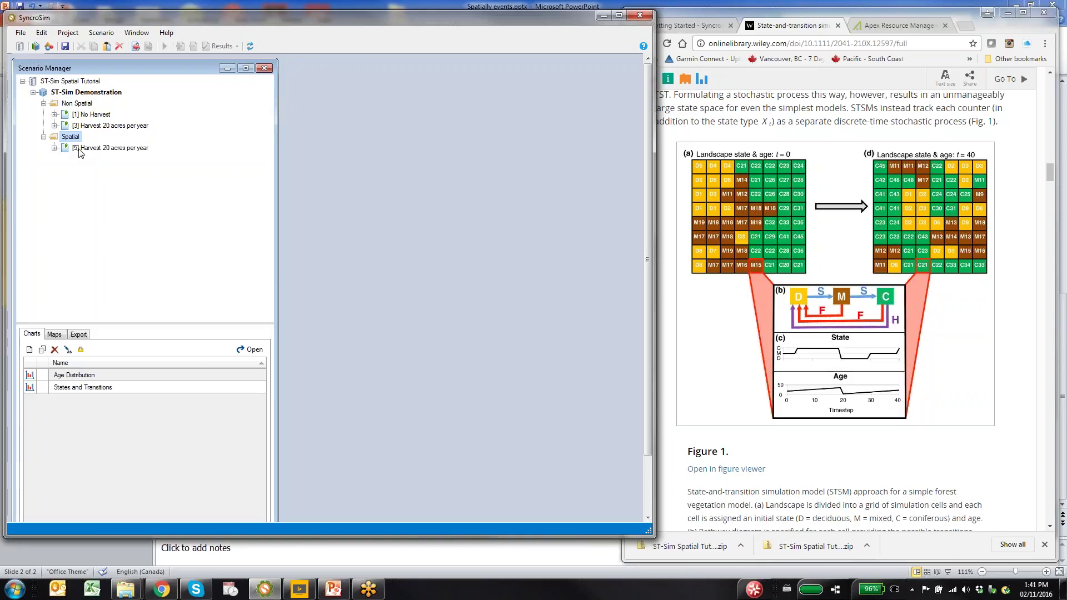
Open the spatial scenario "Harvest 20 acres per year" and review its summary and run control settings
{"action": "right_click", "coordinate": [80, 153]}
{"action": "left_click", "coordinate": [97, 155]}
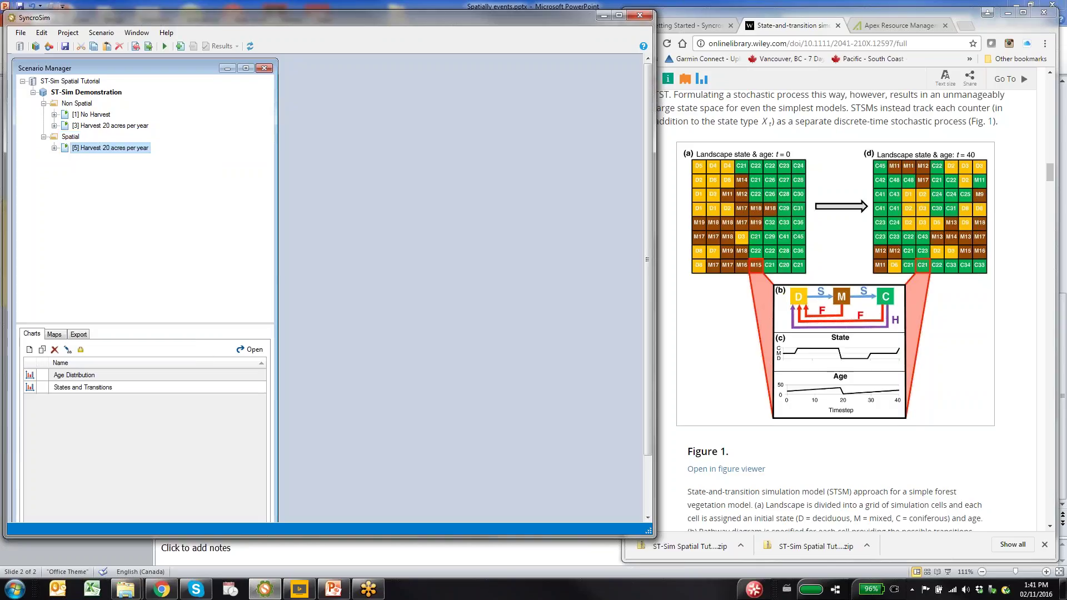
{"action": "left_click_drag", "start_coordinate": [133, 76], "coordinate": [227, 86]}
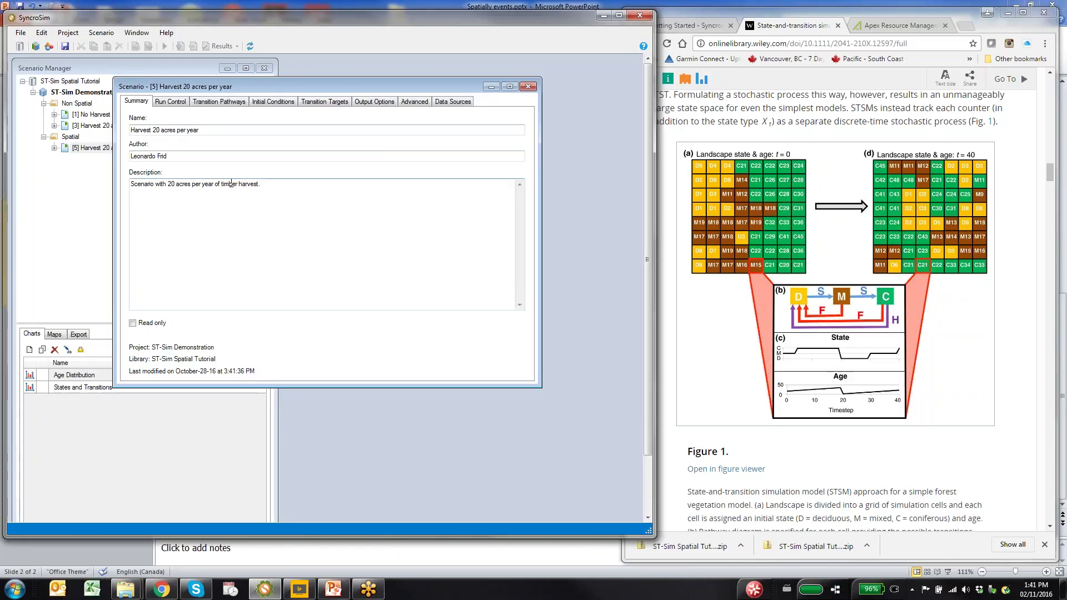
{"action": "left_click", "coordinate": [161, 101]}
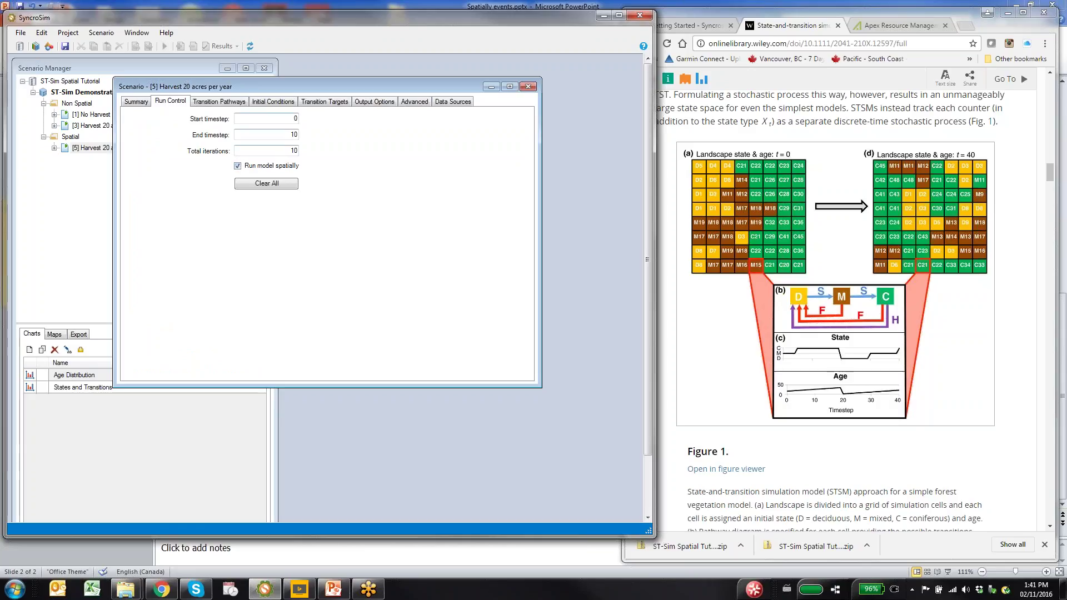
Review the scenario's transition pathways, including the Coniferous class transitions and the full probabilistic transitions table
{"action": "left_click", "coordinate": [222, 102]}
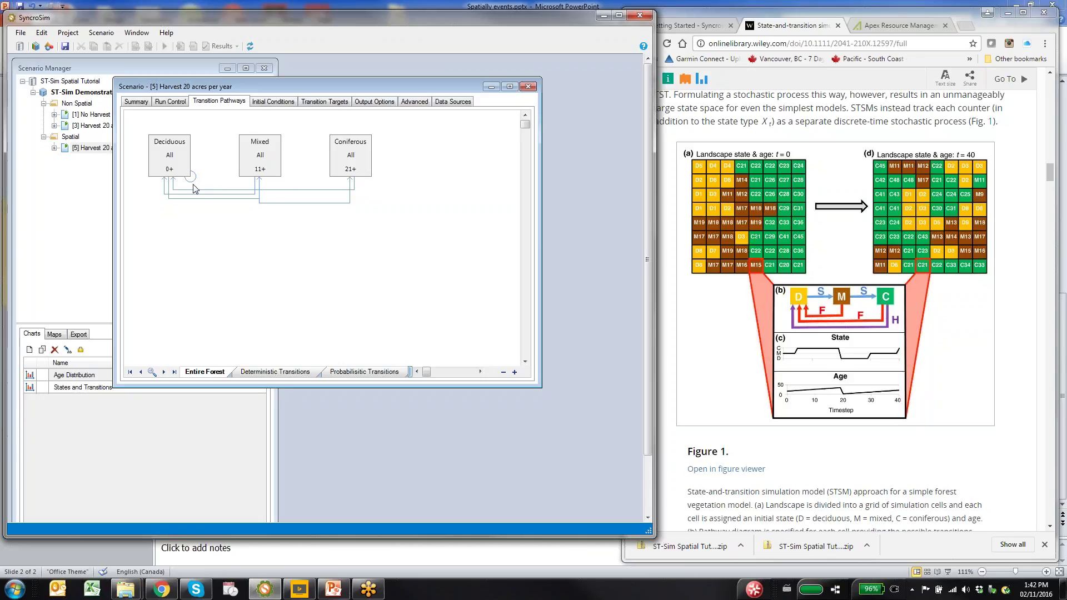
{"action": "left_click", "coordinate": [353, 158]}
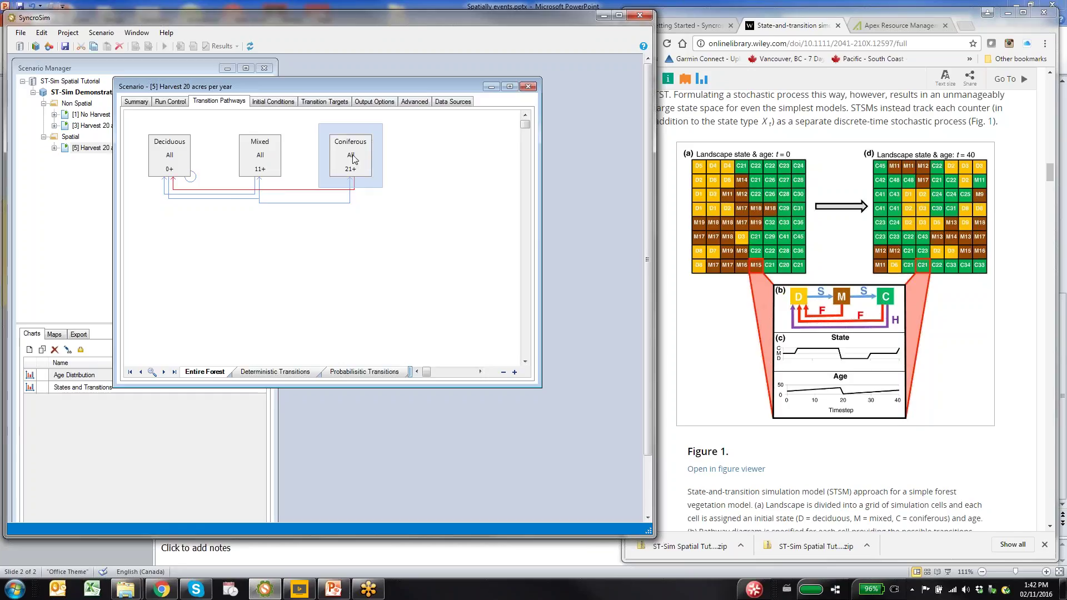
{"action": "double_click", "coordinate": [353, 158]}
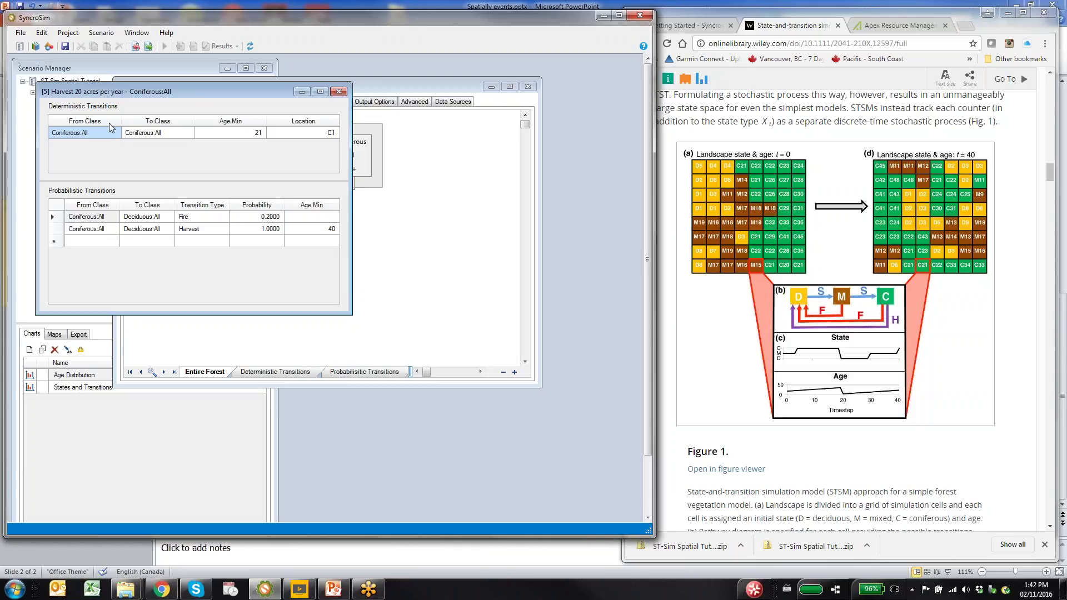
{"action": "left_click", "coordinate": [339, 92]}
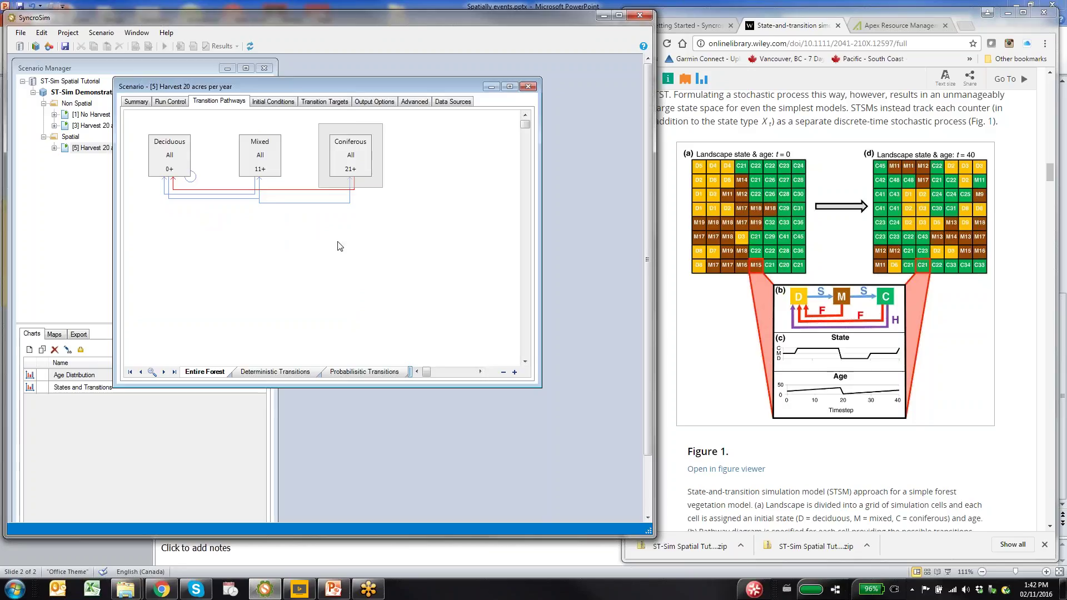
{"action": "left_click", "coordinate": [367, 373]}
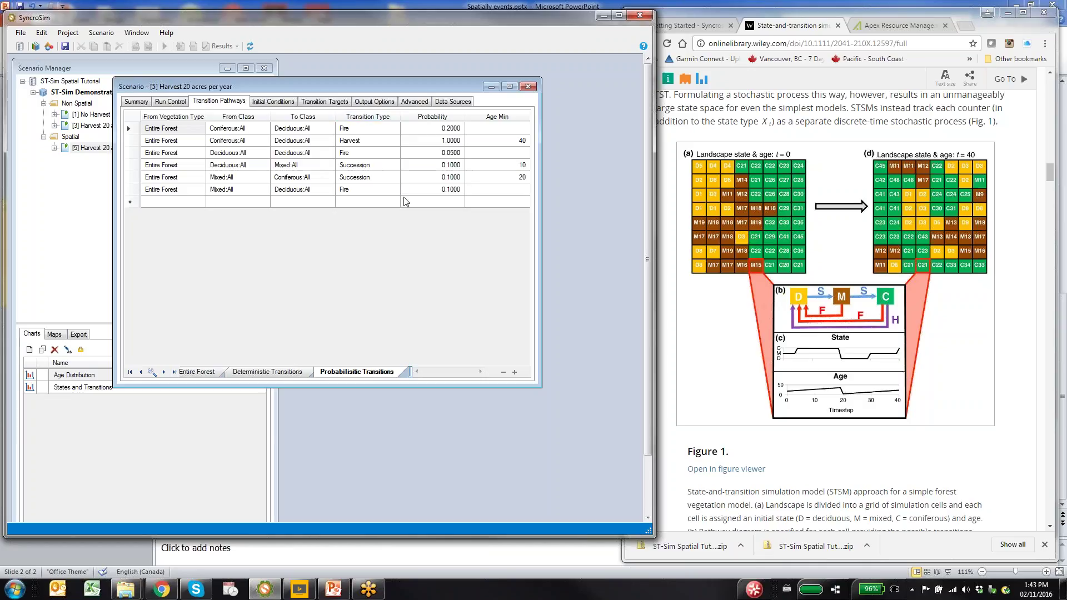
Review the scenario's transition targets, initial conditions and output options, and close the scenario properties
{"action": "left_click", "coordinate": [325, 102]}
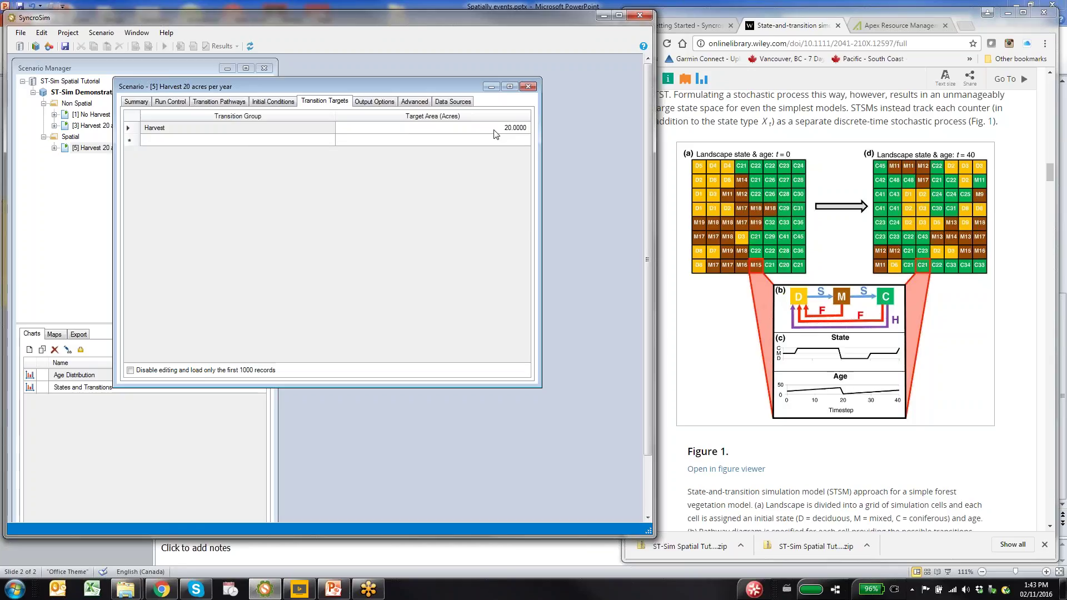
{"action": "left_click", "coordinate": [275, 103]}
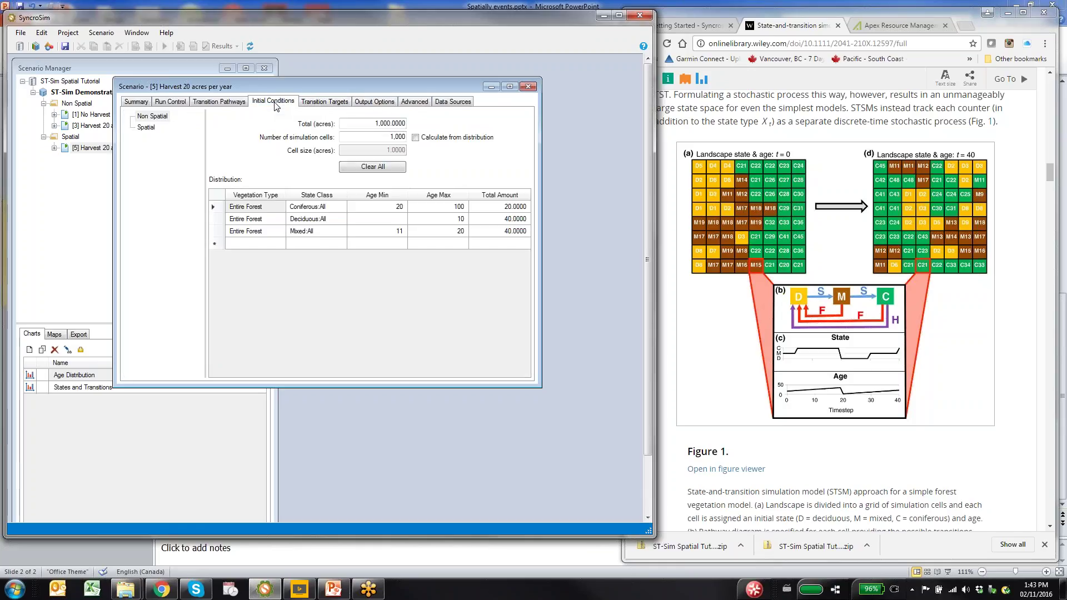
{"action": "left_click", "coordinate": [367, 118]}
{"action": "left_click_drag", "start_coordinate": [369, 123], "coordinate": [411, 135]}
{"action": "left_click", "coordinate": [374, 101]}
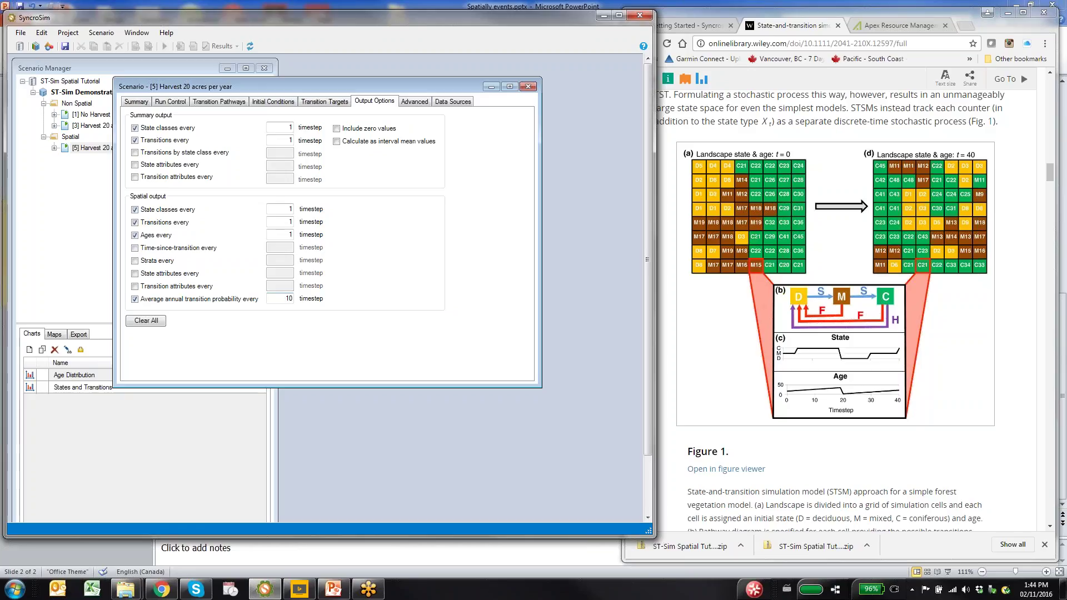
{"action": "left_click", "coordinate": [528, 87]}
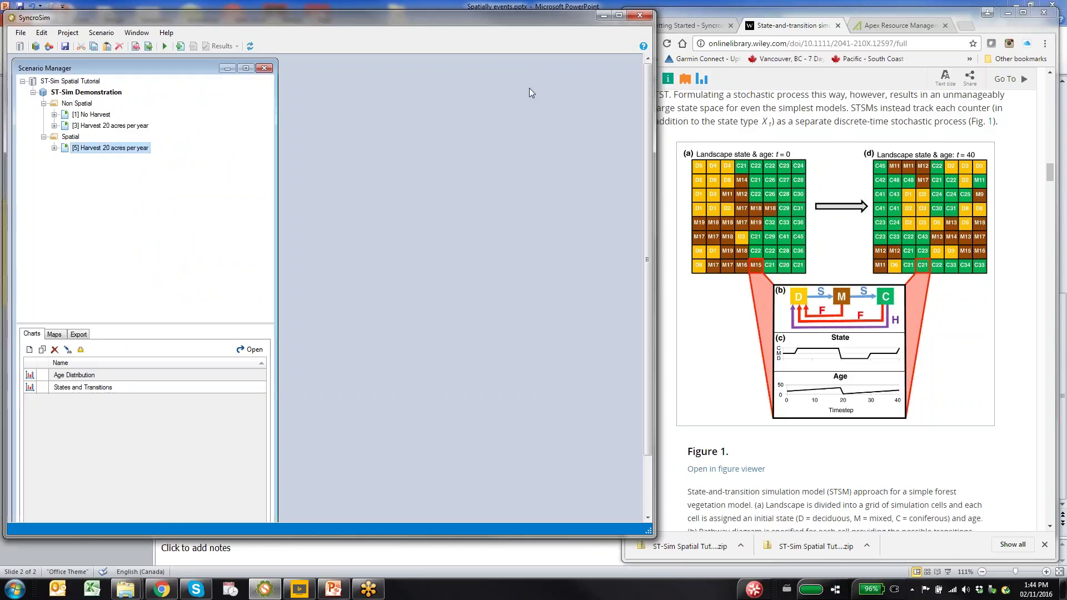
Add the spatial harvest scenario to the results and display its States and Transitions chart
{"action": "right_click", "coordinate": [106, 151]}
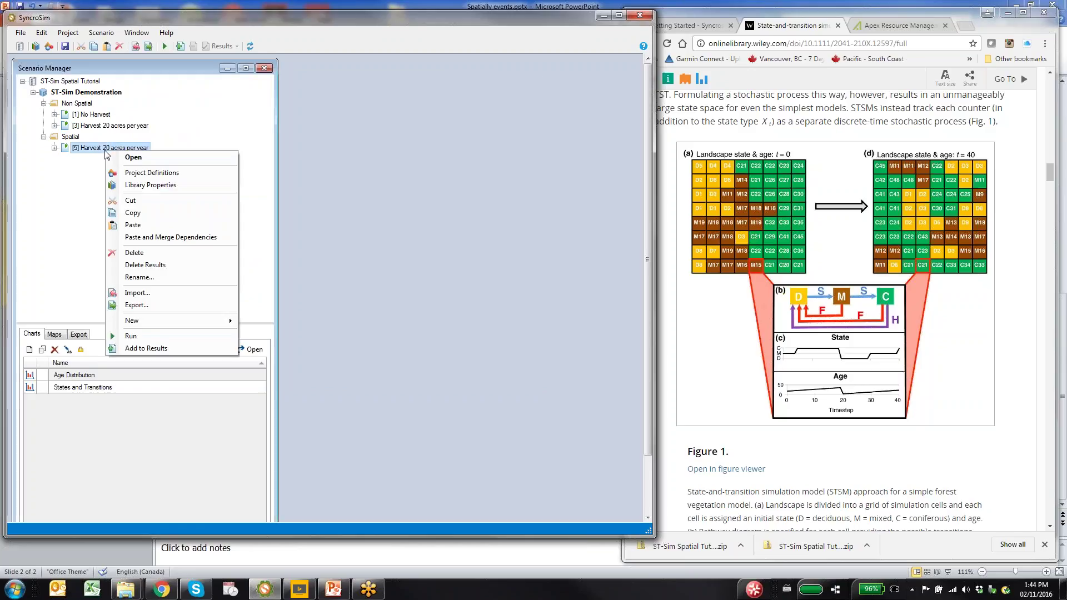
{"action": "left_click", "coordinate": [157, 348]}
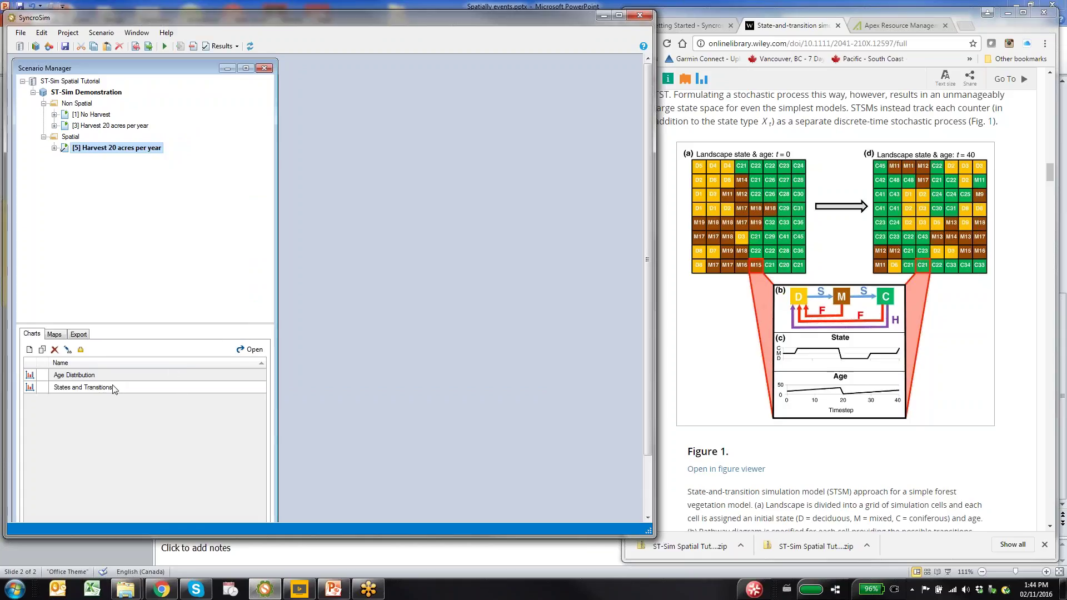
{"action": "double_click", "coordinate": [83, 388]}
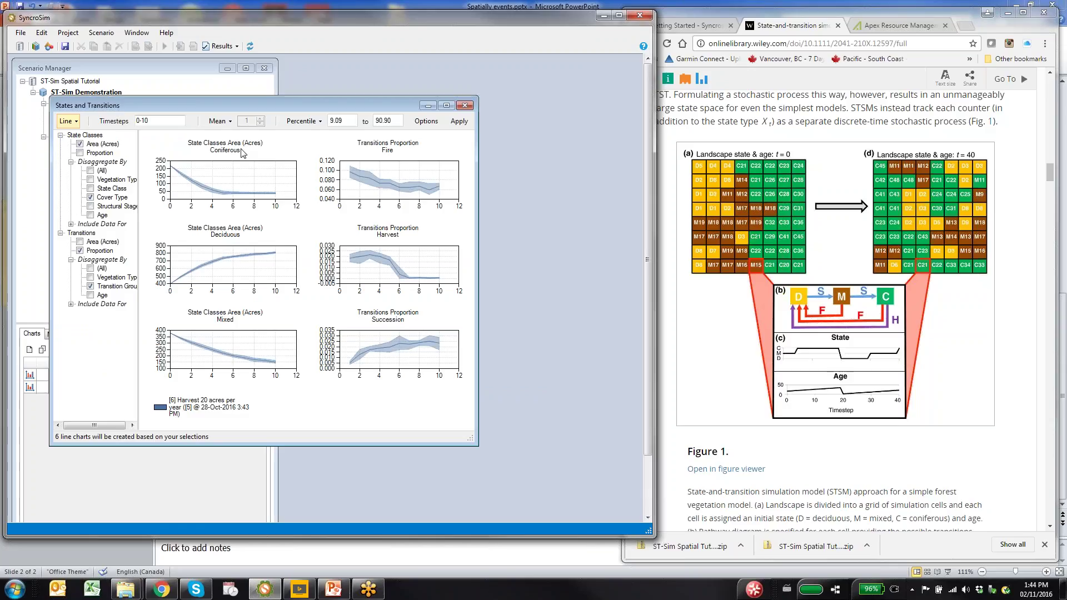
{"action": "left_click_drag", "start_coordinate": [231, 109], "coordinate": [344, 86]}
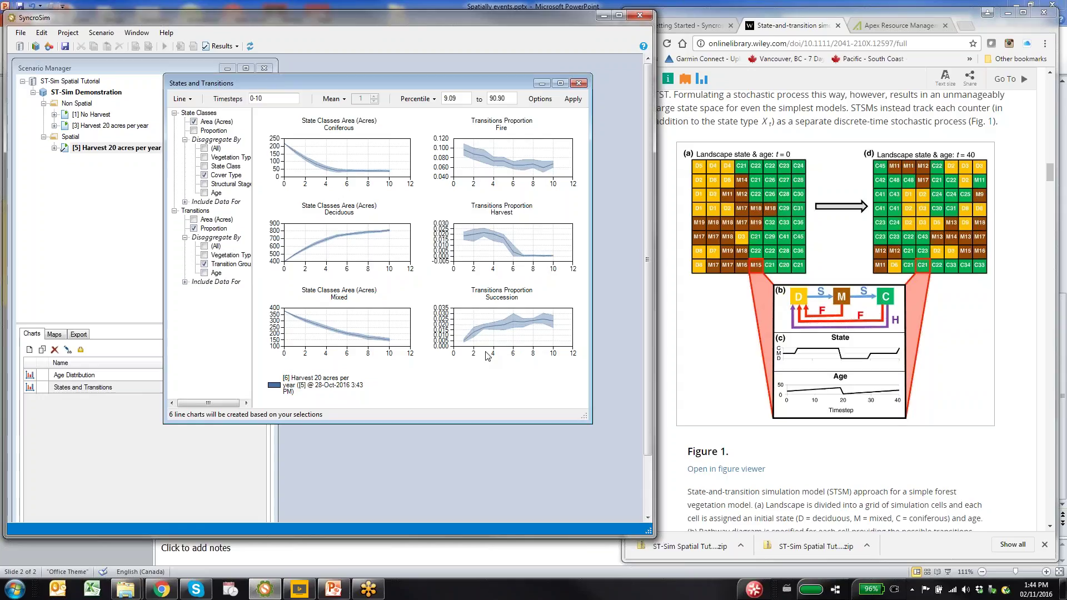
Open the Transitions map and examine the fire, harvest and succession maps across the timesteps
{"action": "left_click", "coordinate": [60, 336]}
{"action": "left_click", "coordinate": [95, 401]}
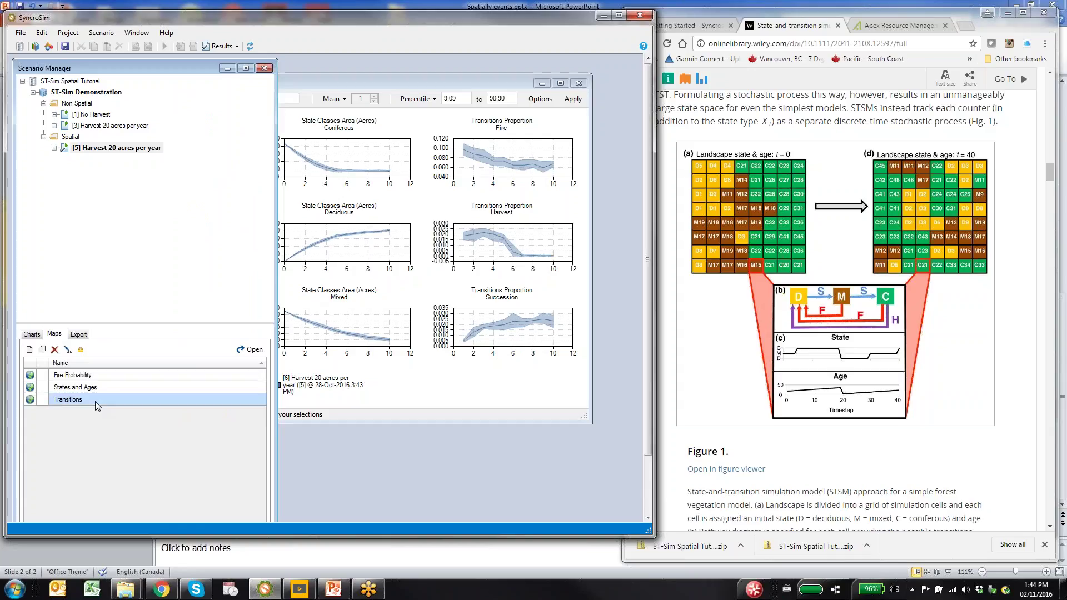
{"action": "double_click", "coordinate": [95, 401]}
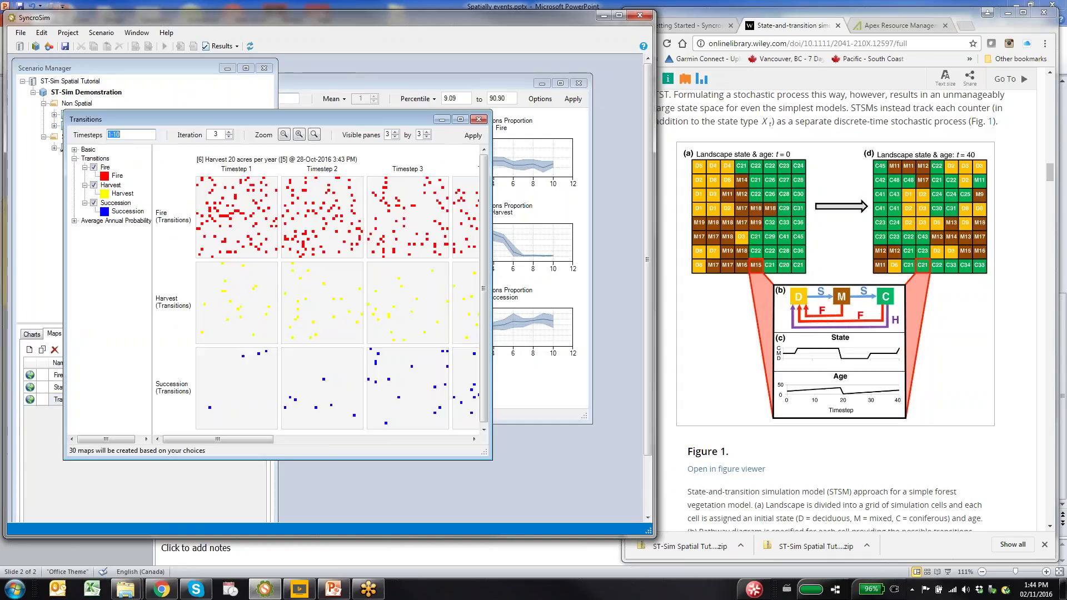
{"action": "left_click_drag", "start_coordinate": [329, 119], "coordinate": [440, 79]}
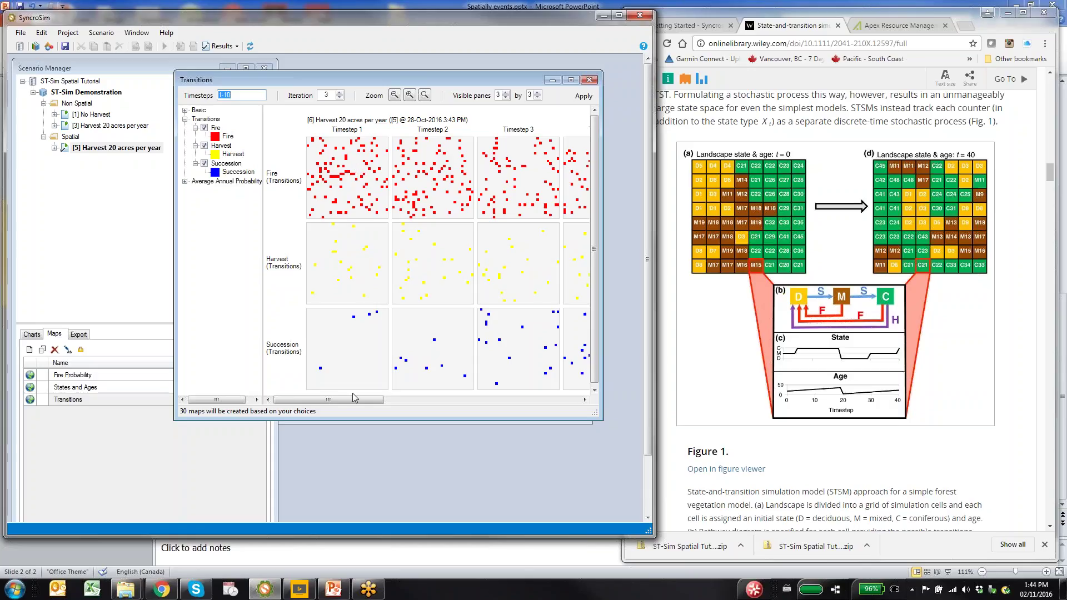
{"action": "left_click_drag", "start_coordinate": [354, 397], "coordinate": [551, 398]}
Narrow the SyncroSim window and switch to the browser article to show Figure 2 on spatial autocorrelation in transitions
{"action": "left_click_drag", "start_coordinate": [655, 300], "coordinate": [617, 300]}
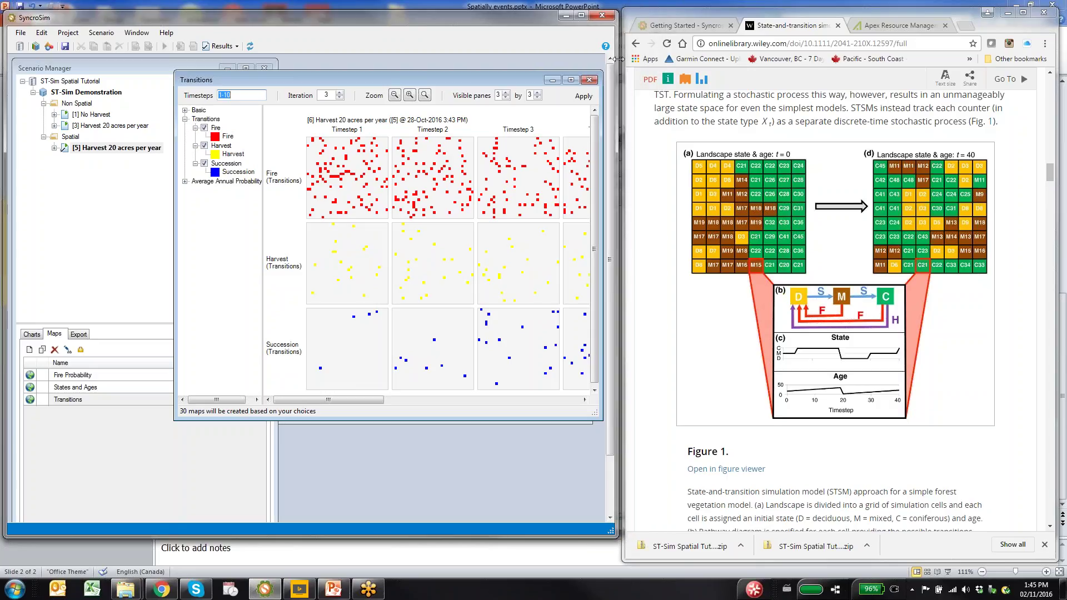
{"action": "left_click_drag", "start_coordinate": [1048, 172], "coordinate": [1044, 215]}
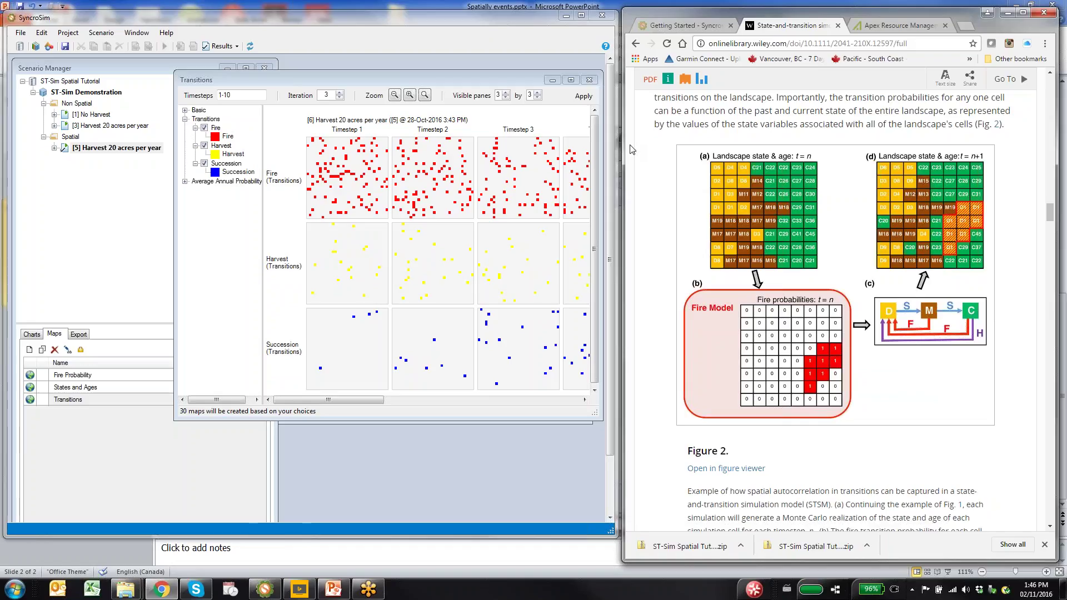
Close the Transitions map and arrange the Scenario Manager and States and Transitions chart side by side
{"action": "left_click", "coordinate": [576, 83]}
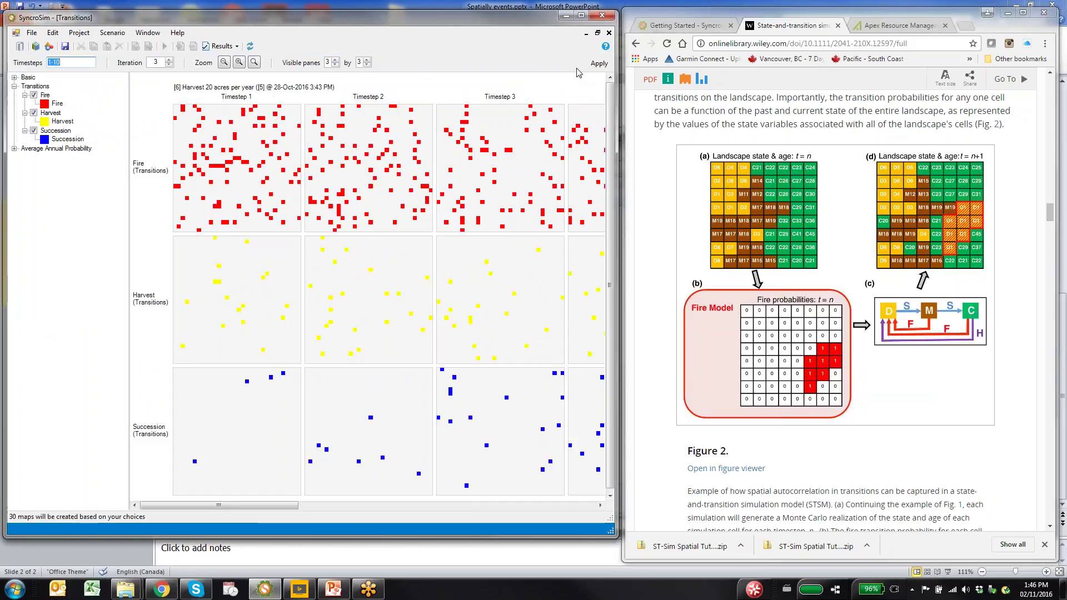
{"action": "left_click", "coordinate": [609, 33]}
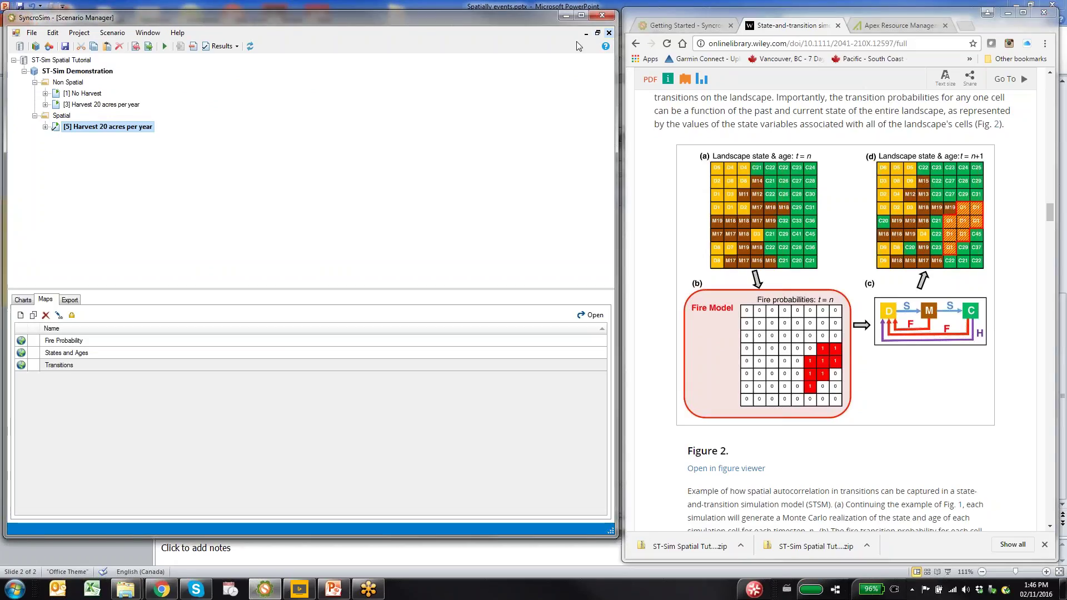
{"action": "left_click", "coordinate": [250, 46]}
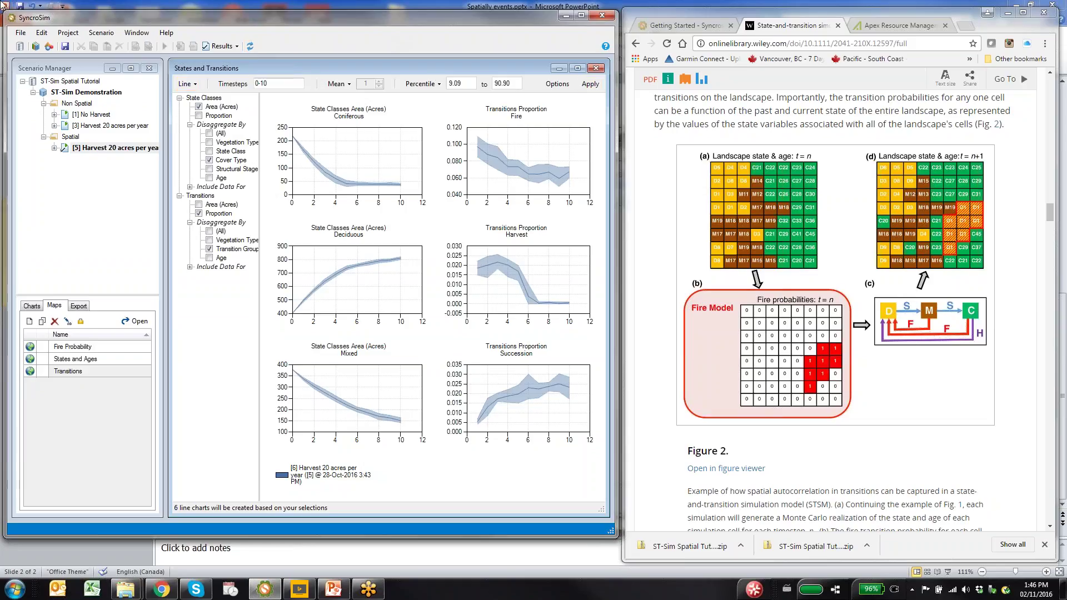
Duplicate the spatial "Harvest 20 acres per year" scenario within the Spatial folder
{"action": "right_click", "coordinate": [77, 151]}
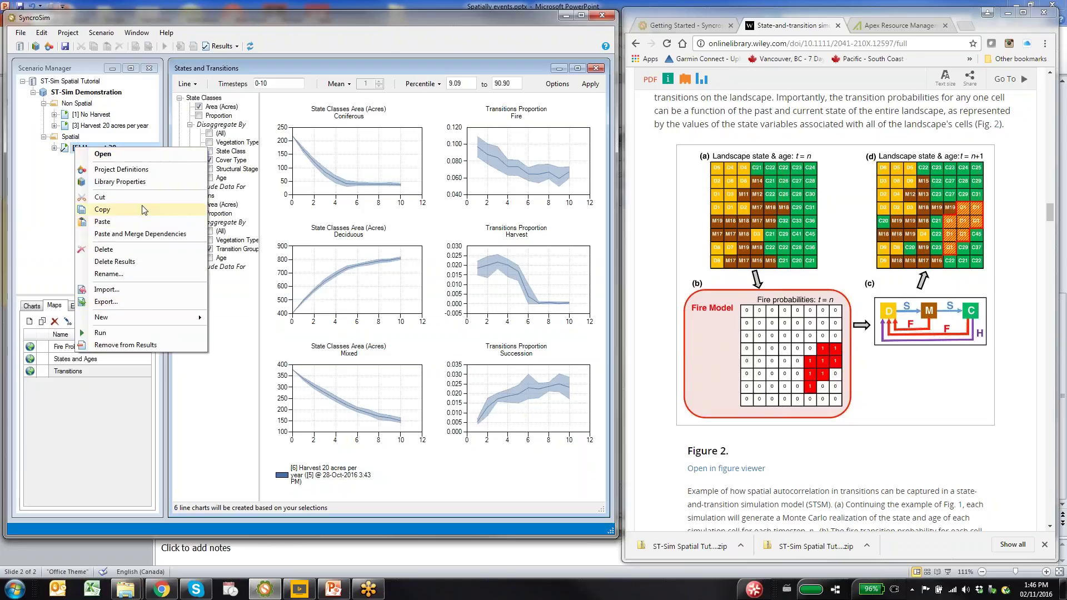
{"action": "left_click", "coordinate": [108, 210]}
{"action": "right_click", "coordinate": [70, 137]}
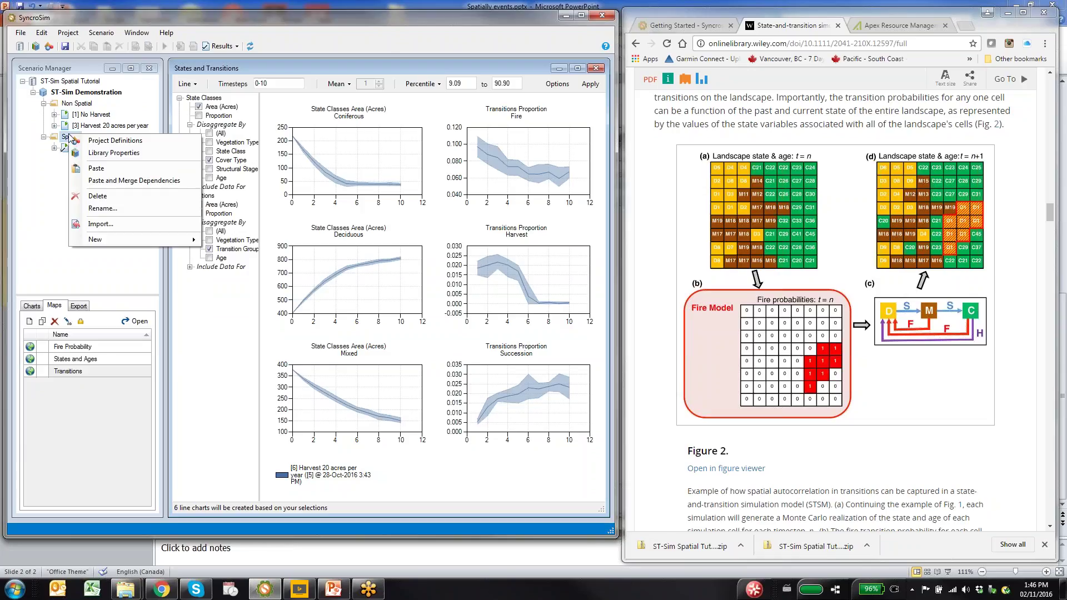
{"action": "left_click", "coordinate": [108, 176]}
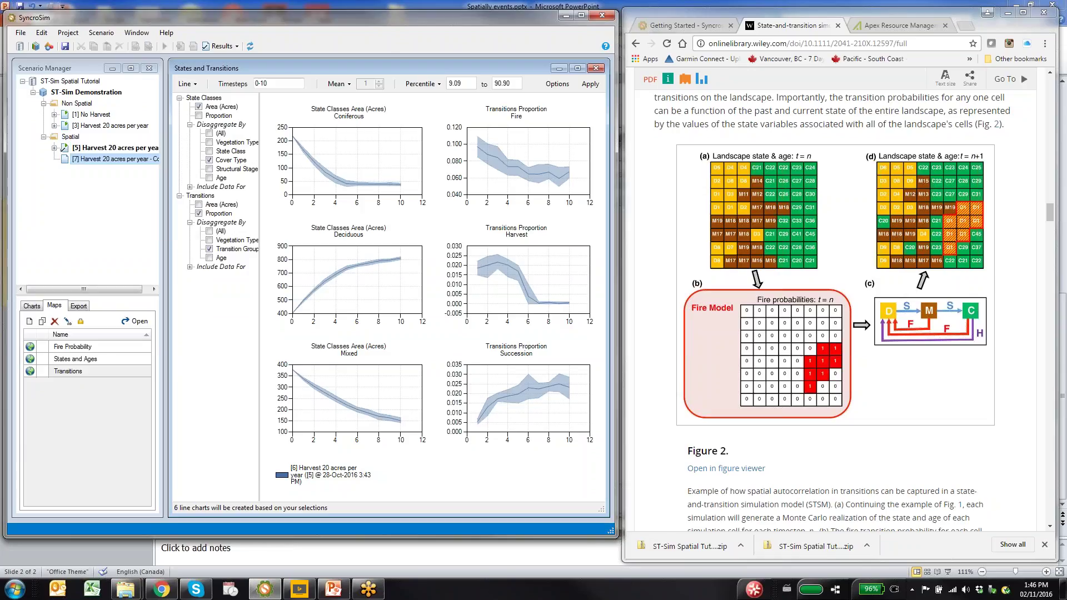
Rename the copied scenario "Harvest 20 acres per year - with fire size distribution"
{"action": "double_click", "coordinate": [107, 160]}
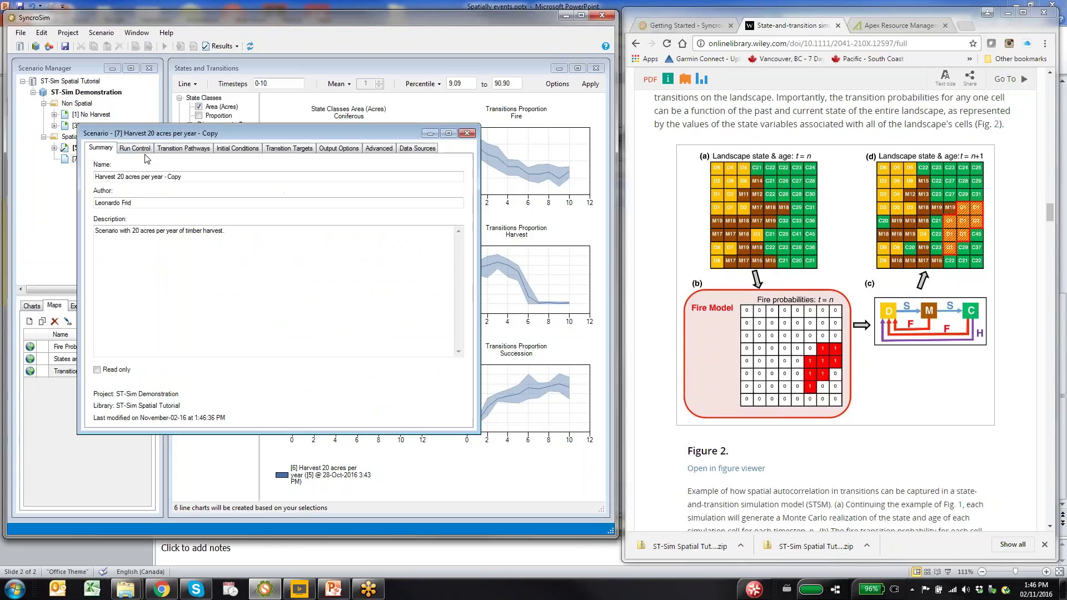
{"action": "left_click", "coordinate": [186, 176]}
{"action": "key", "text": "BackSpace"}
{"action": "key", "text": "BackSpace"}
{"action": "key", "text": "BackSpace"}
{"action": "key", "text": "BackSpace"}
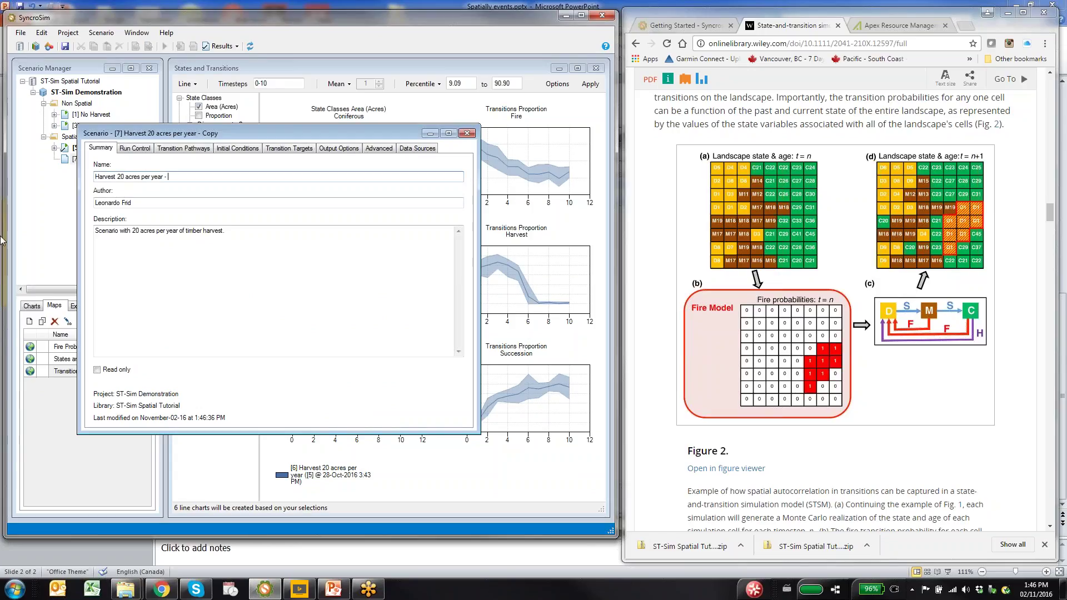
{"action": "type", "text": "with size distribution"}
{"action": "left_click", "coordinate": [180, 176]}
{"action": "type", "text": "fire"}
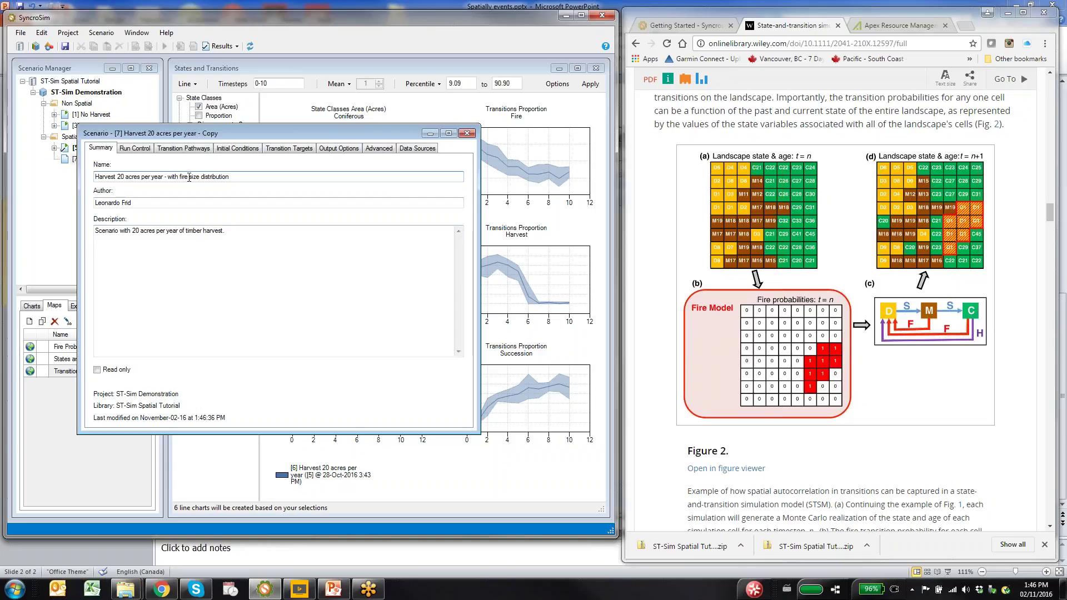
In the advanced spatial transition settings, add a transition size distribution row for Fire with maximum area 1 acre and relative amount 10
{"action": "left_click", "coordinate": [385, 149]}
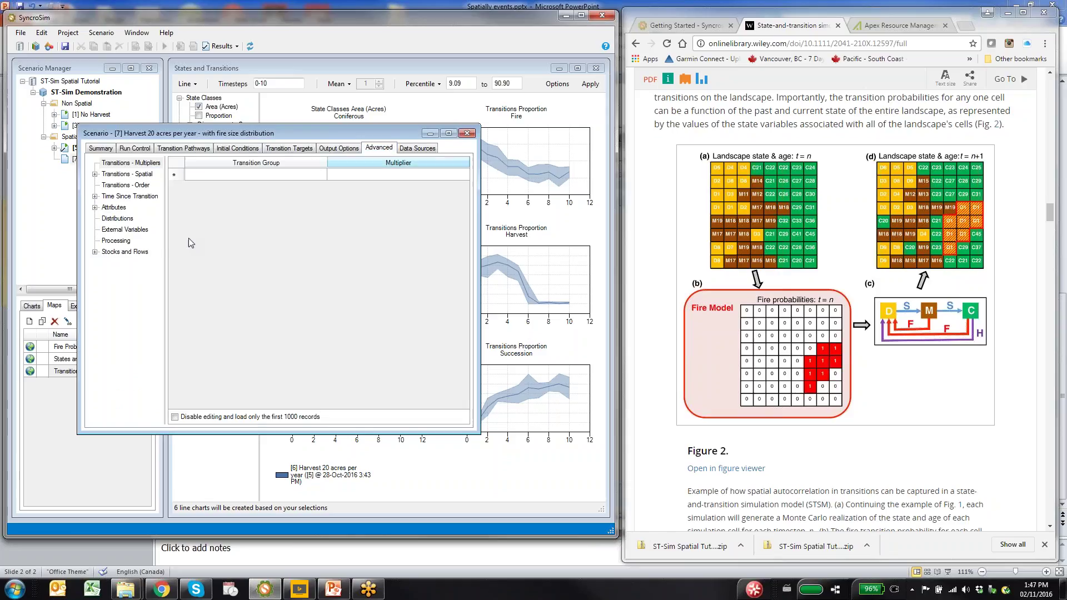
{"action": "left_click", "coordinate": [95, 175]}
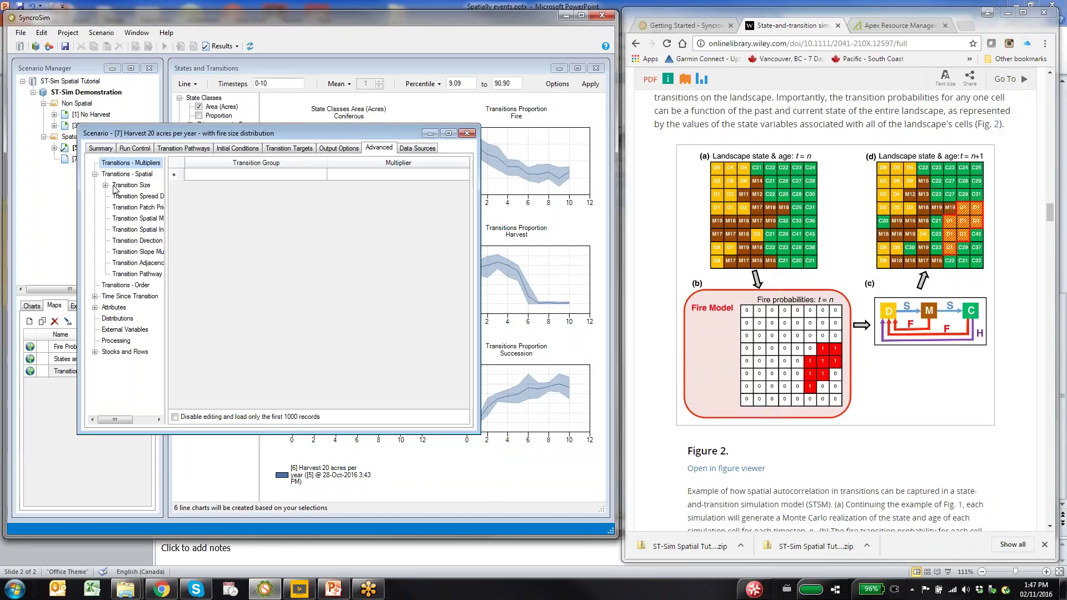
{"action": "left_click", "coordinate": [106, 186]}
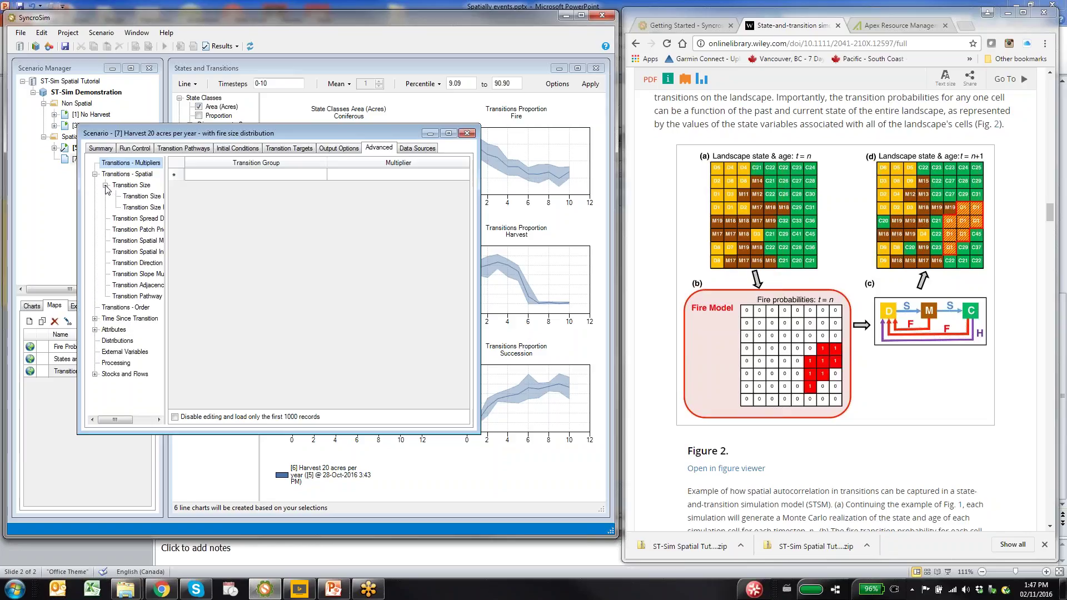
{"action": "left_click", "coordinate": [136, 197]}
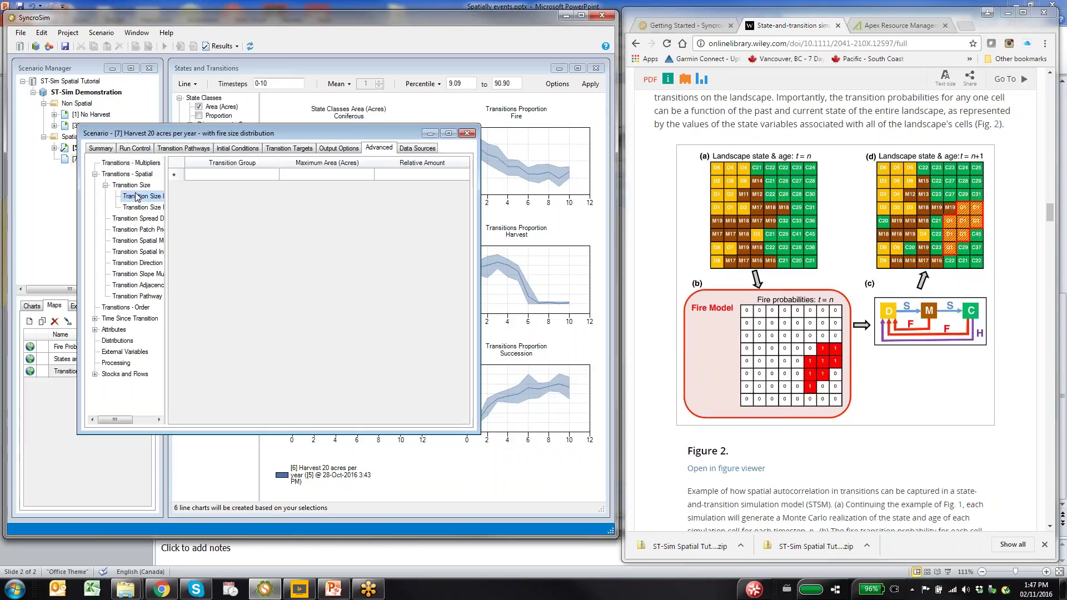
{"action": "left_click", "coordinate": [258, 178]}
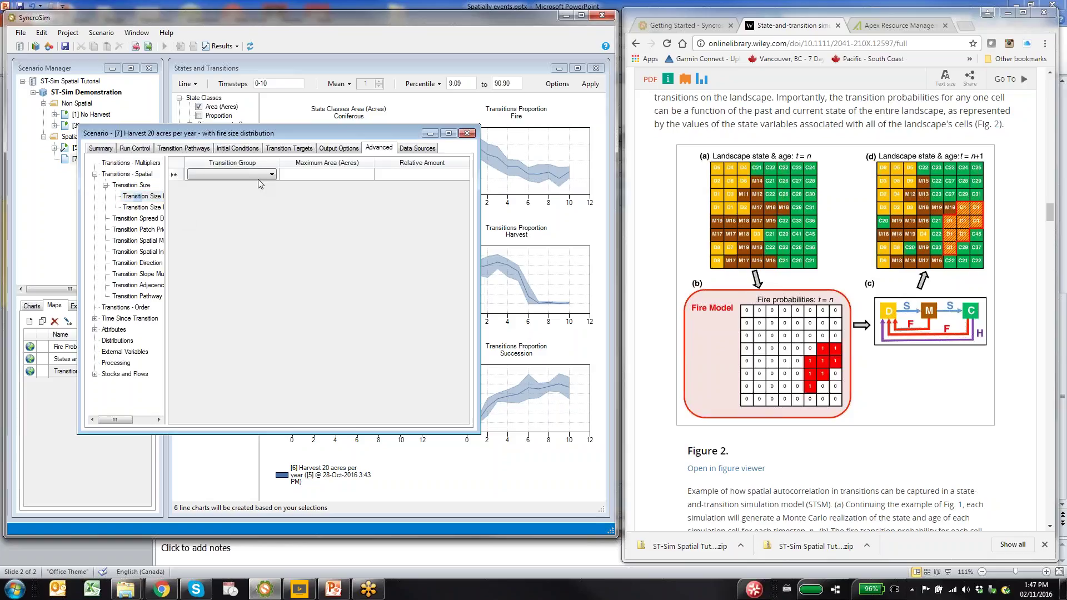
{"action": "left_click", "coordinate": [259, 176]}
{"action": "left_click", "coordinate": [261, 186]}
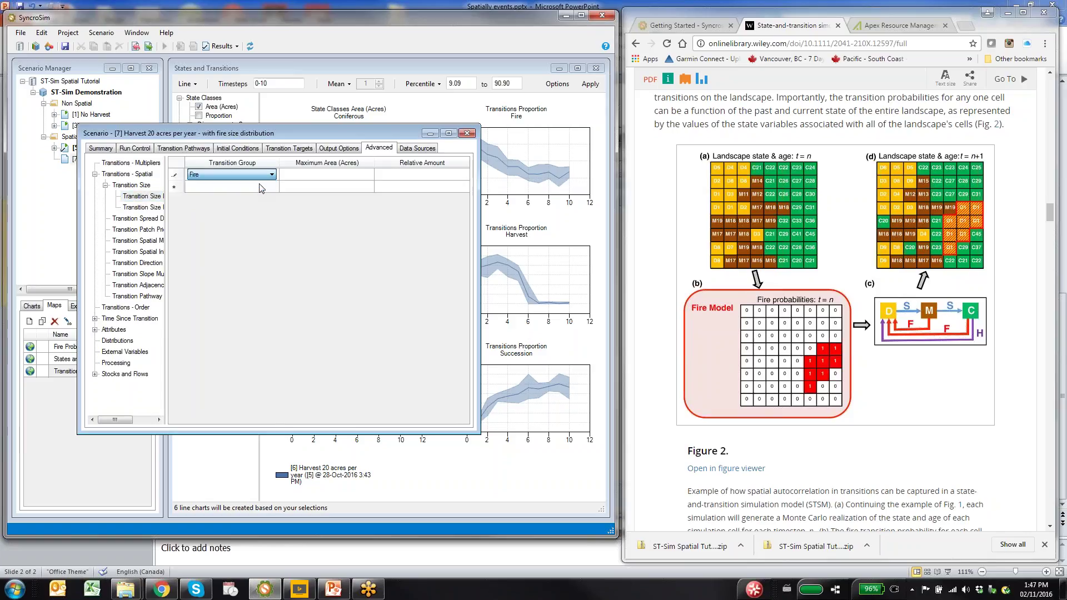
{"action": "left_click", "coordinate": [310, 177]}
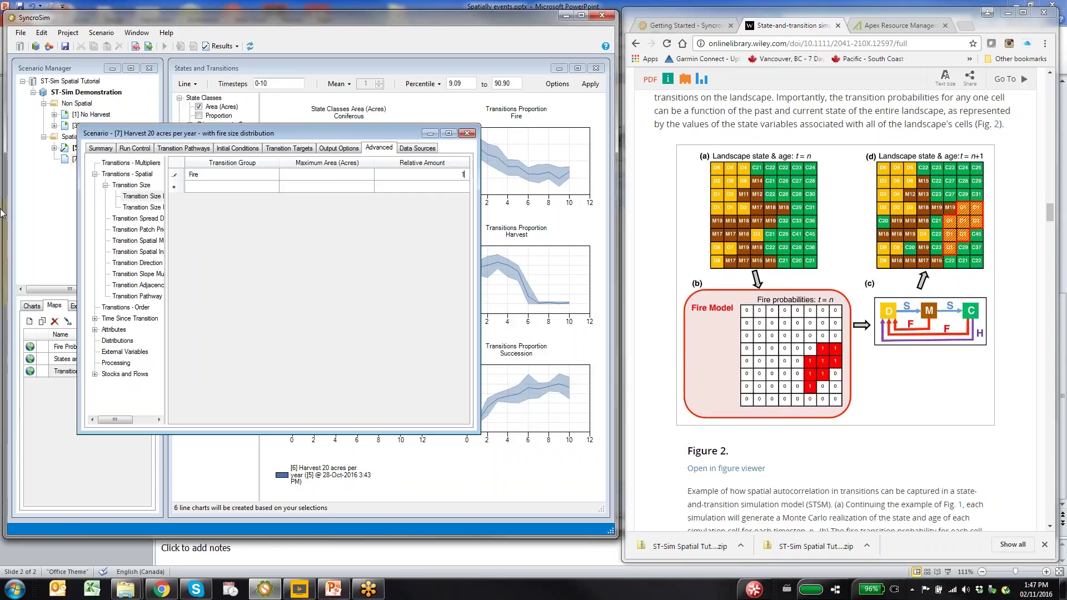
{"action": "key", "text": "shift+Tab"}
Add a second Fire size class with maximum area 10 acres and relative amount 20
{"action": "left_click", "coordinate": [250, 188]}
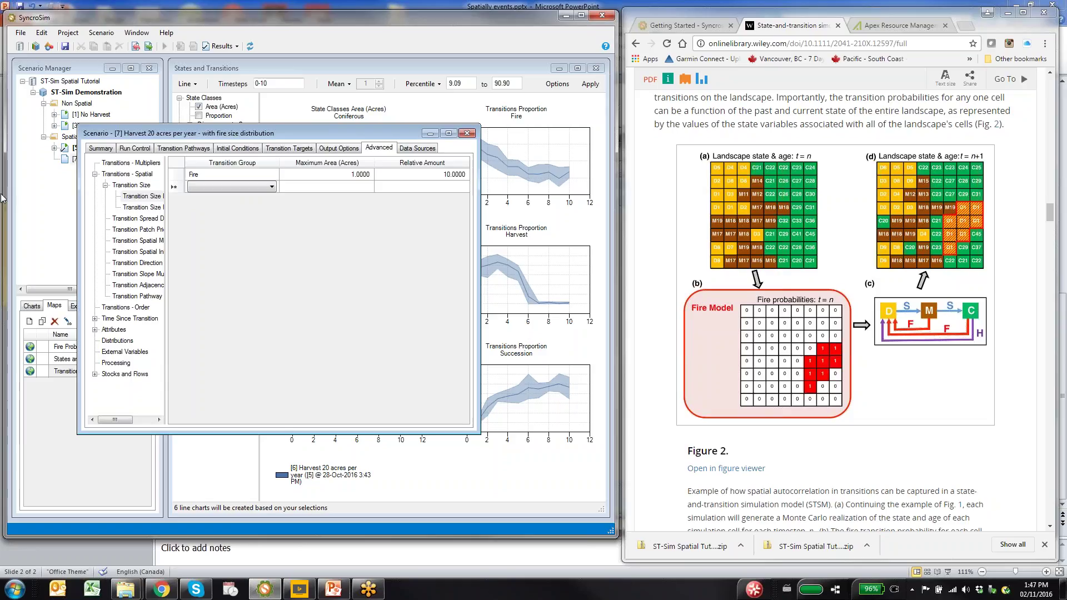
{"action": "key", "text": "Down"}
{"action": "key", "text": "Tab"}
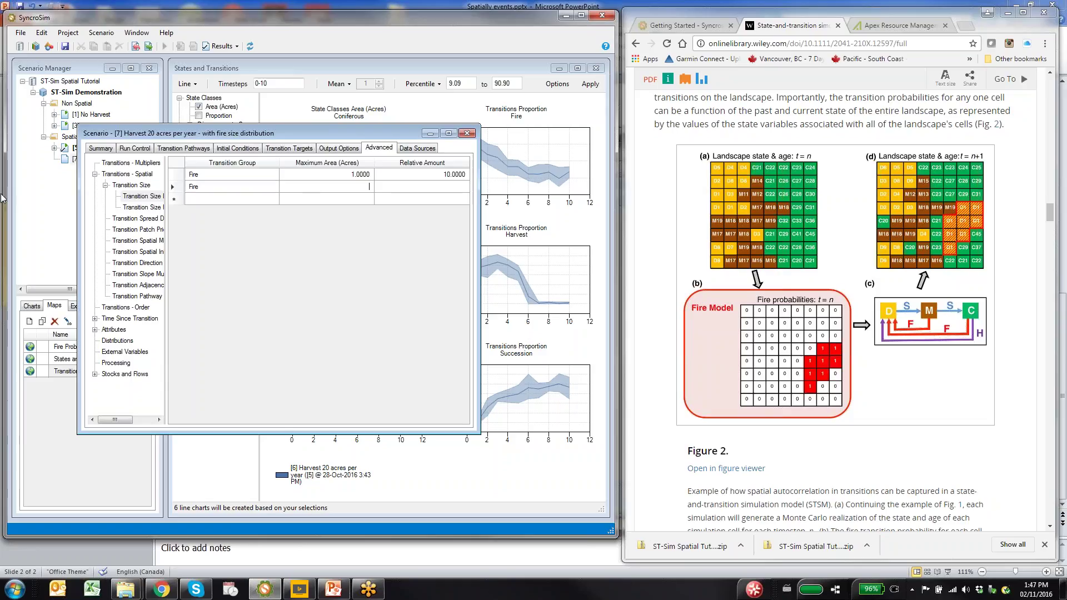
{"action": "type", "text": "10"}
{"action": "key", "text": "Tab"}
{"action": "type", "text": "20"}
{"action": "key", "text": "Tab"}
Add a third Fire size class with maximum area 100 acres and relative amount 40
{"action": "key", "text": "Down"}
{"action": "key", "text": "Tab"}
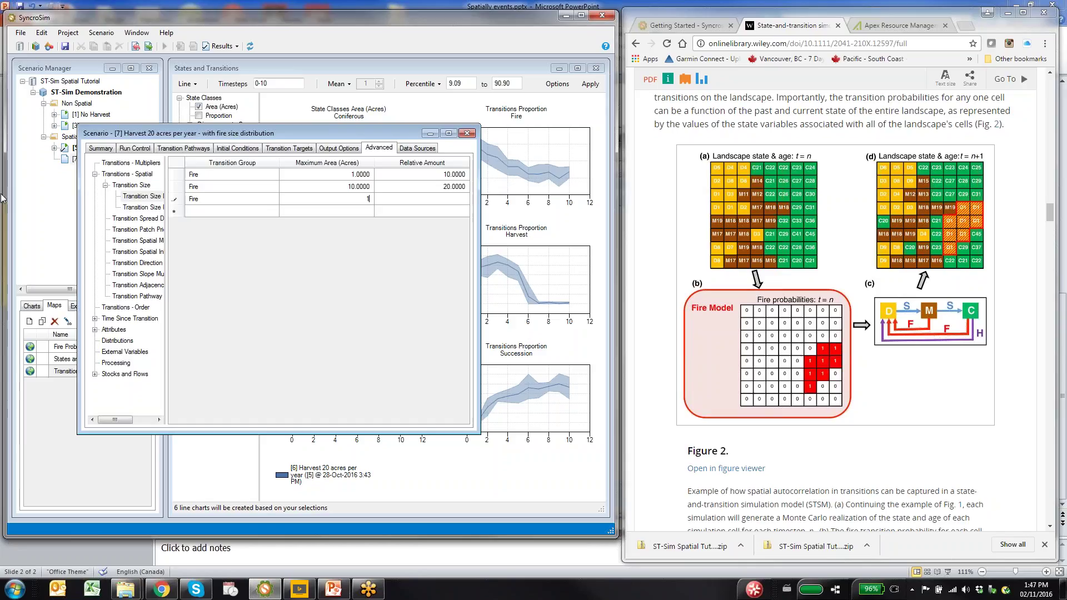
{"action": "type", "text": "100"}
{"action": "key", "text": "Tab"}
{"action": "type", "text": "40"}
{"action": "key", "text": "Return"}
Add a fourth Fire size class with maximum area 1000 acres and relative amount 30, and close the scenario's properties
{"action": "key", "text": "shift+Tab"}
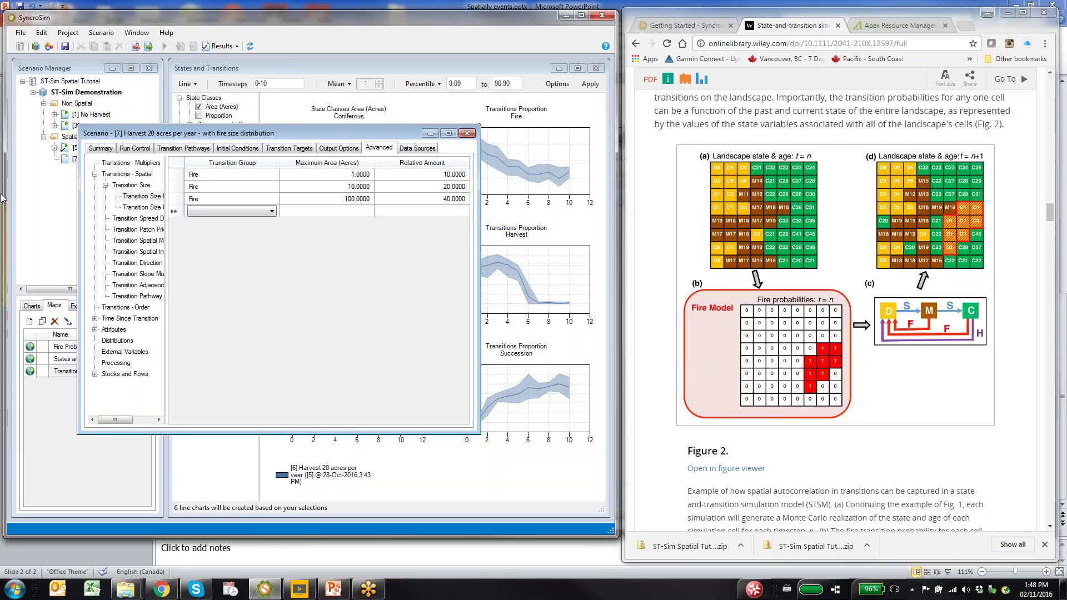
{"action": "key", "text": "Down"}
{"action": "key", "text": "Tab"}
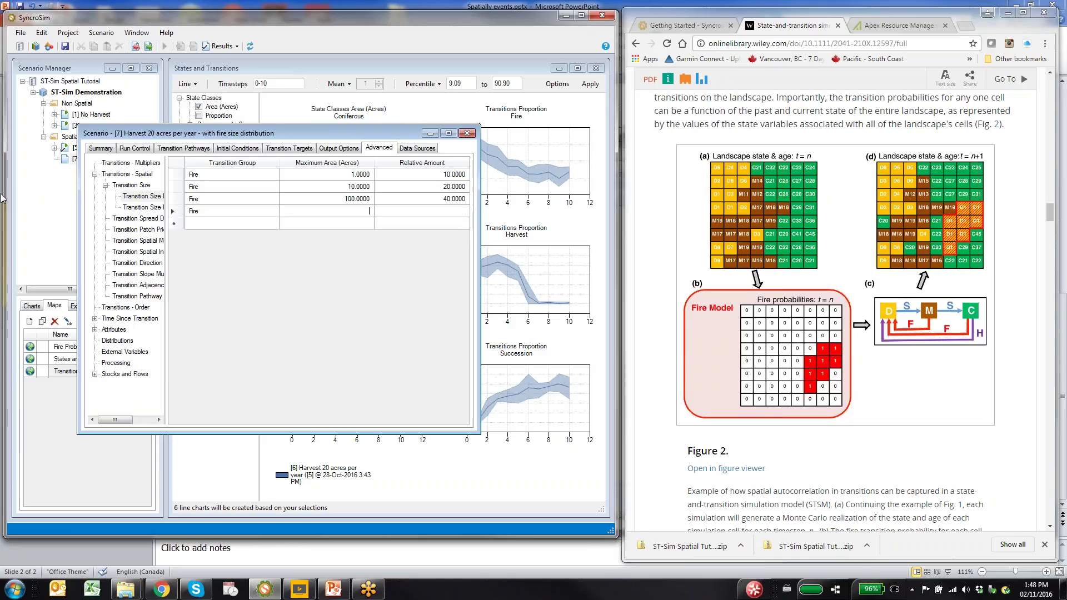
{"action": "type", "text": "1000"}
{"action": "key", "text": "Tab"}
{"action": "type", "text": "30"}
{"action": "key", "text": "Up"}
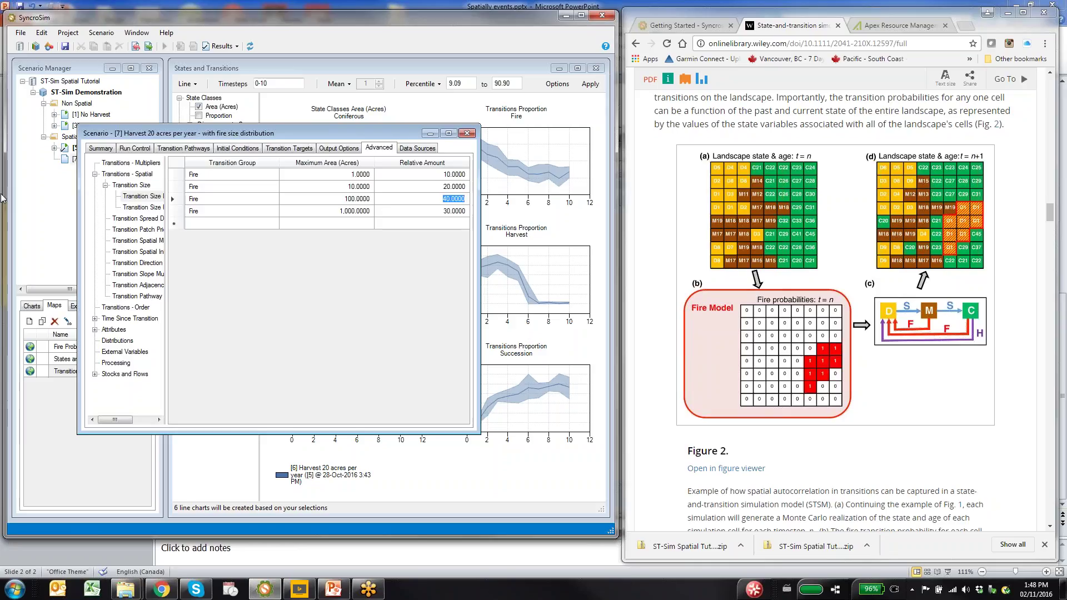
{"action": "left_click", "coordinate": [469, 134]}
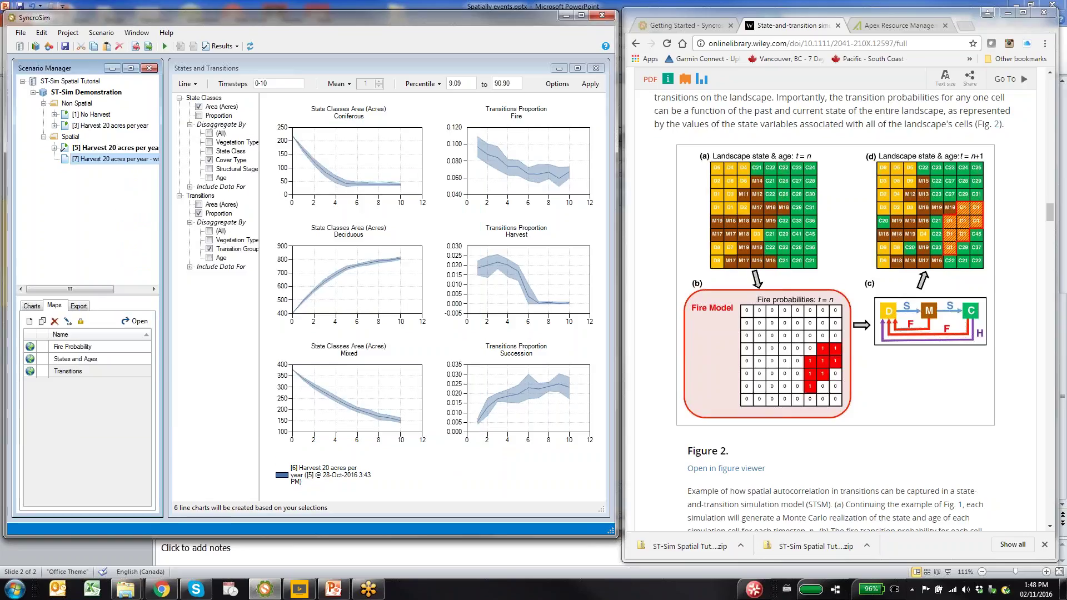
Run the "Harvest 20 acres per year - with fire size distribution" scenario, saving the library, and close the Run Monitor when the simulation finishes
{"action": "right_click", "coordinate": [80, 162]}
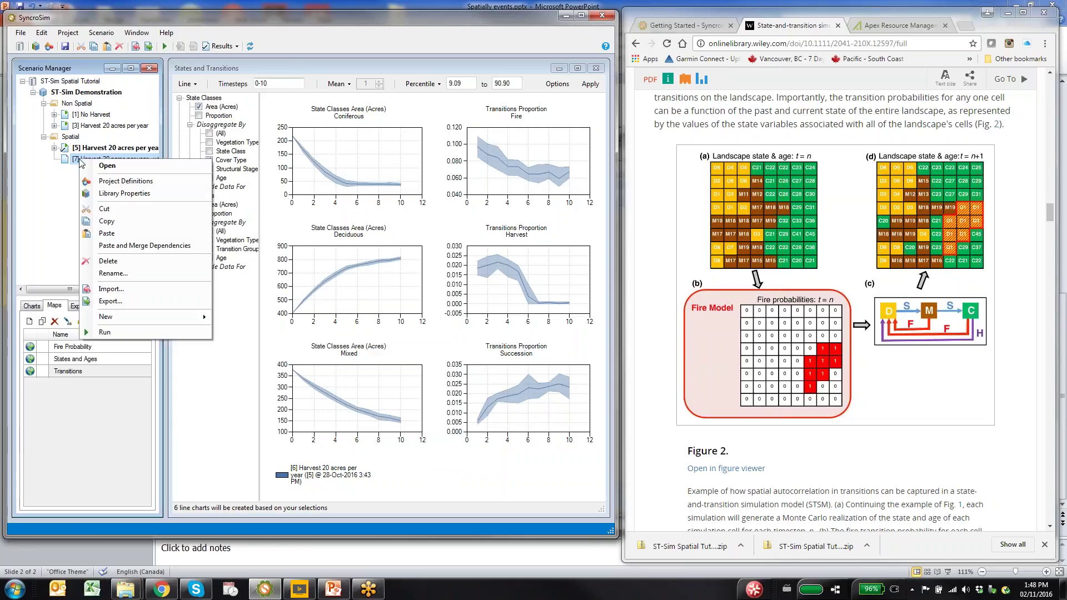
{"action": "left_click", "coordinate": [123, 331]}
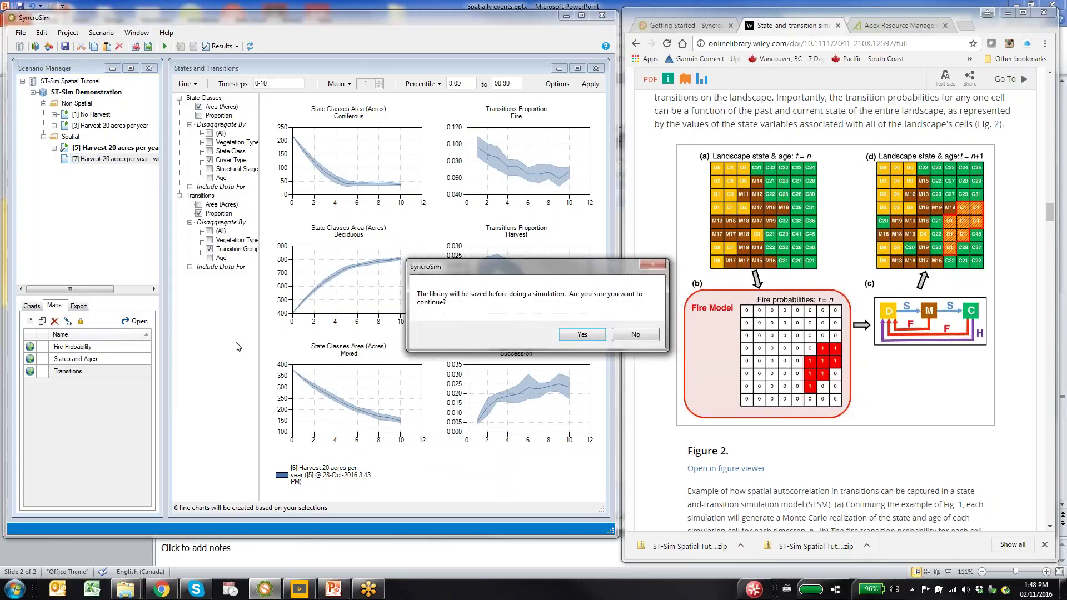
{"action": "left_click", "coordinate": [582, 335]}
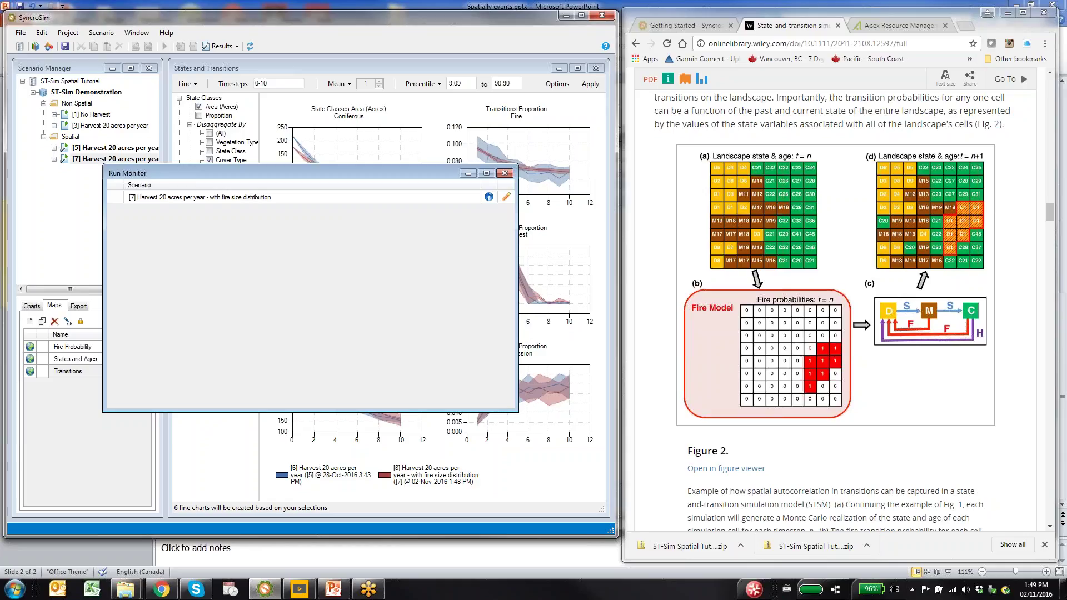
{"action": "left_click", "coordinate": [505, 173]}
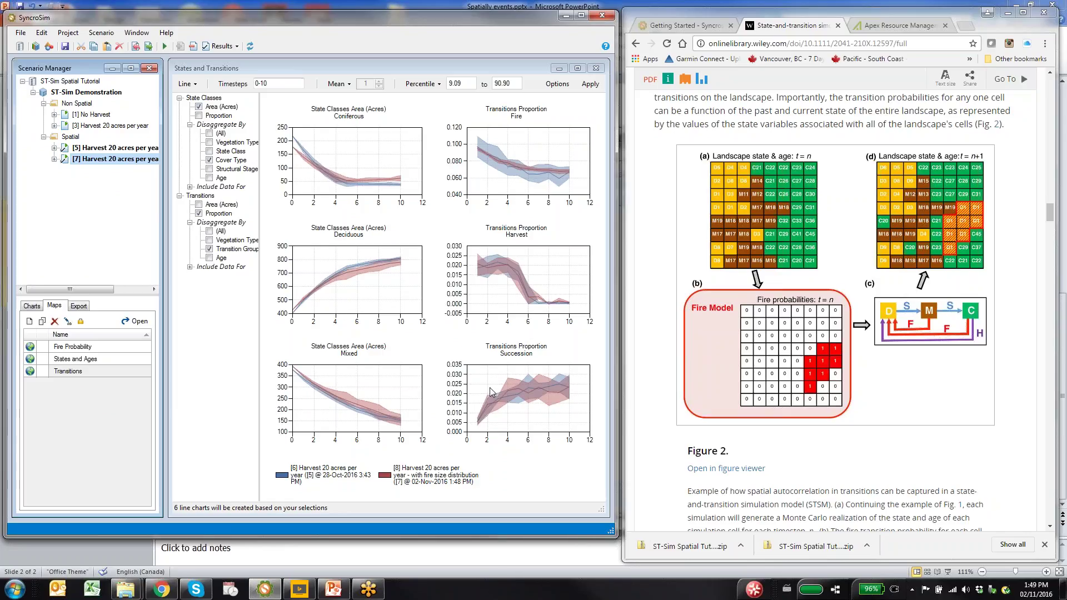
Open the Transitions map and exclude Harvest and Succession so only Fire transitions are mapped
{"action": "mouse_move", "coordinate": [503, 410]}
{"action": "mouse_move", "coordinate": [489, 160]}
{"action": "double_click", "coordinate": [85, 372]}
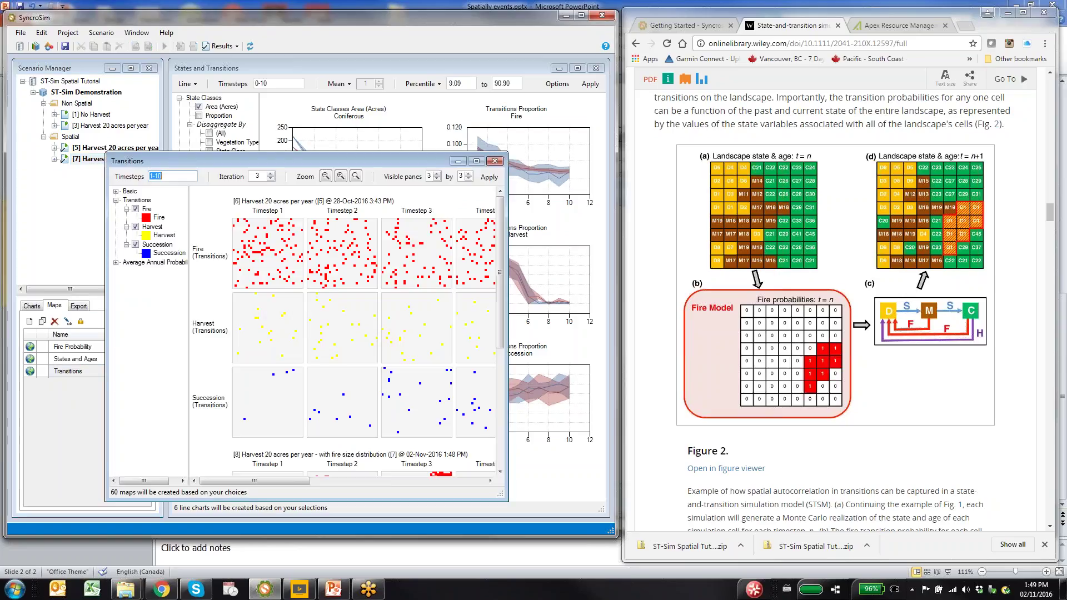
{"action": "left_click", "coordinate": [135, 227]}
{"action": "left_click", "coordinate": [135, 244]}
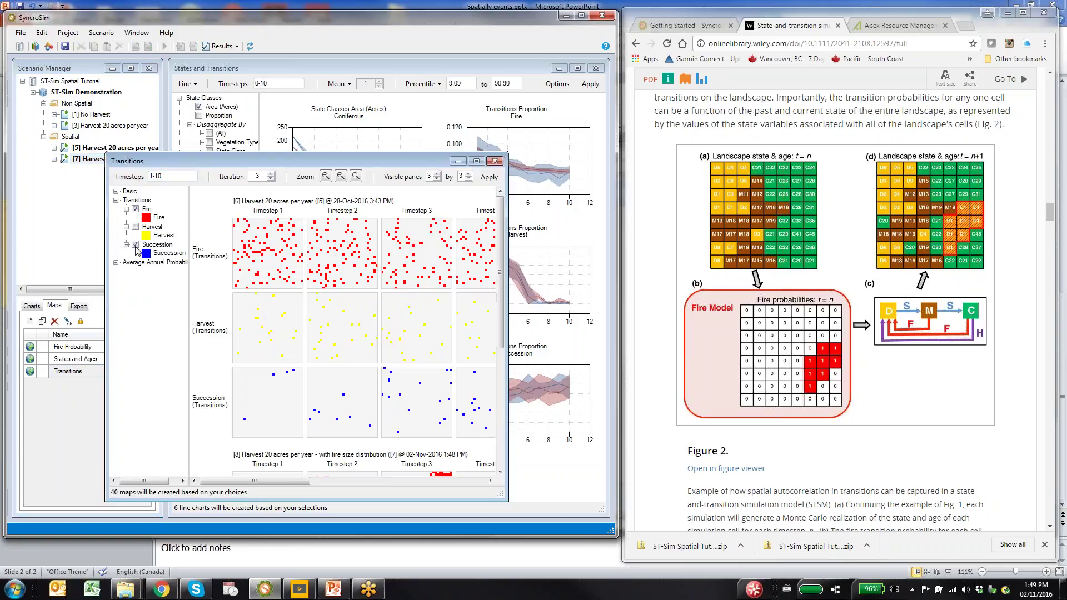
{"action": "left_click", "coordinate": [488, 178]}
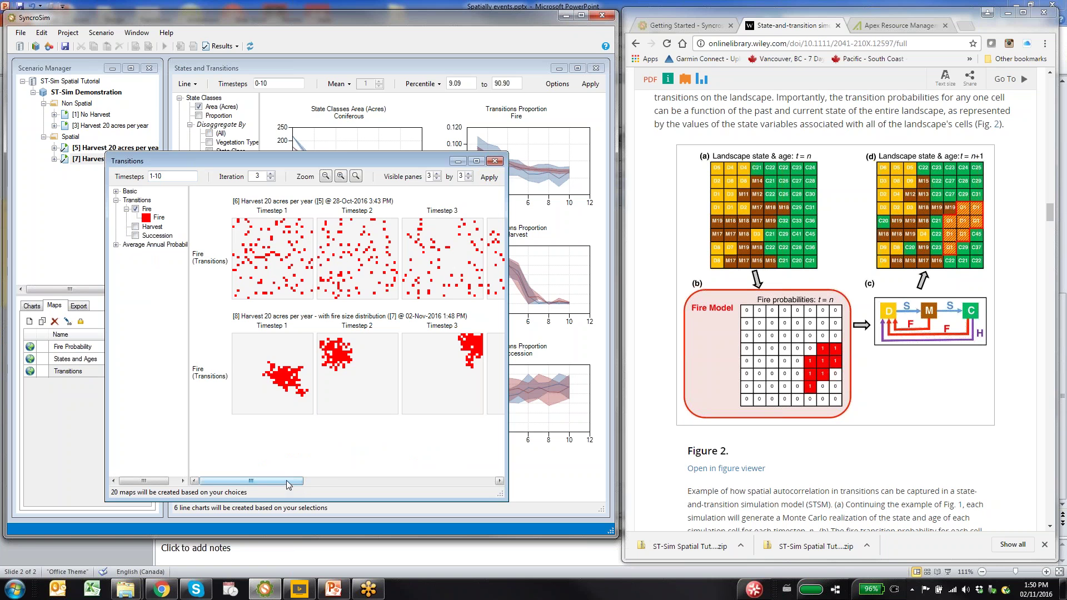
Compare both scenarios' Fire transition maps across timesteps 1 to 10 and for iterations 4 and 5
{"action": "left_click_drag", "start_coordinate": [287, 481], "coordinate": [513, 475]}
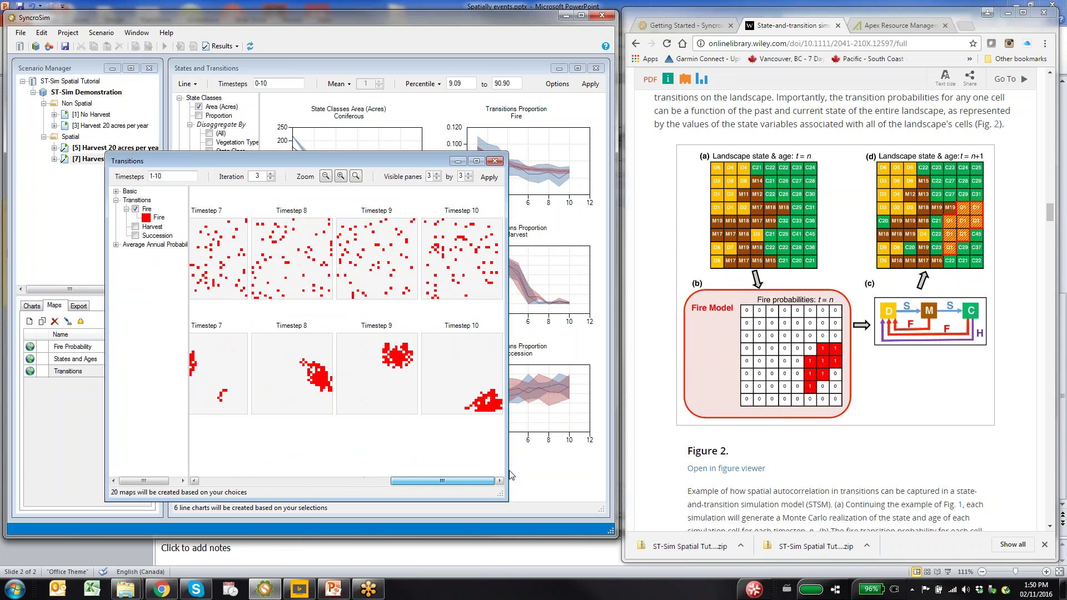
{"action": "left_click_drag", "start_coordinate": [451, 460], "coordinate": [383, 453]}
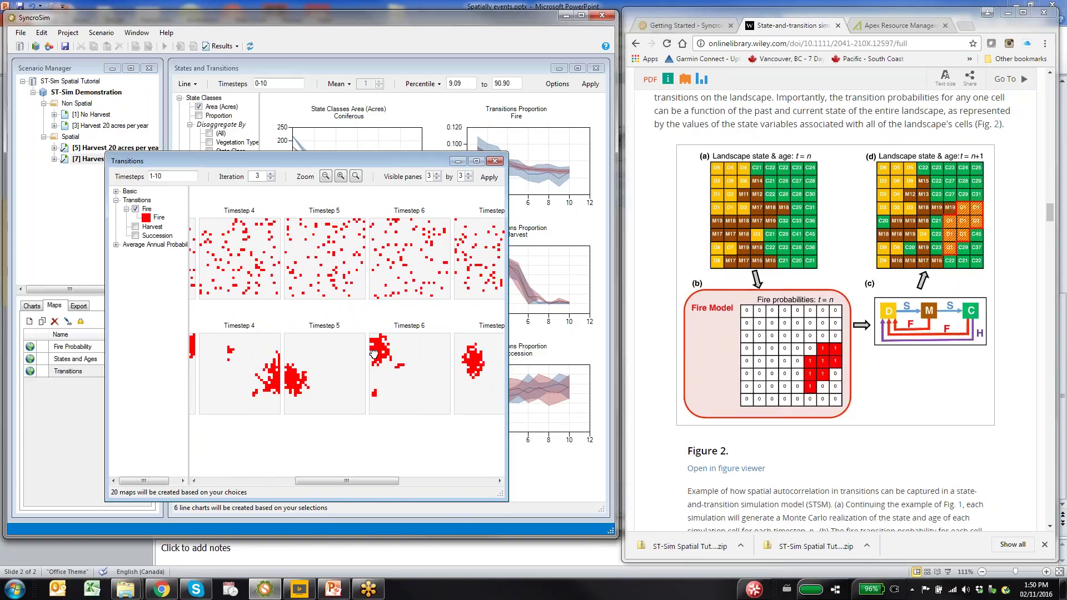
{"action": "left_click_drag", "start_coordinate": [366, 480], "coordinate": [271, 466]}
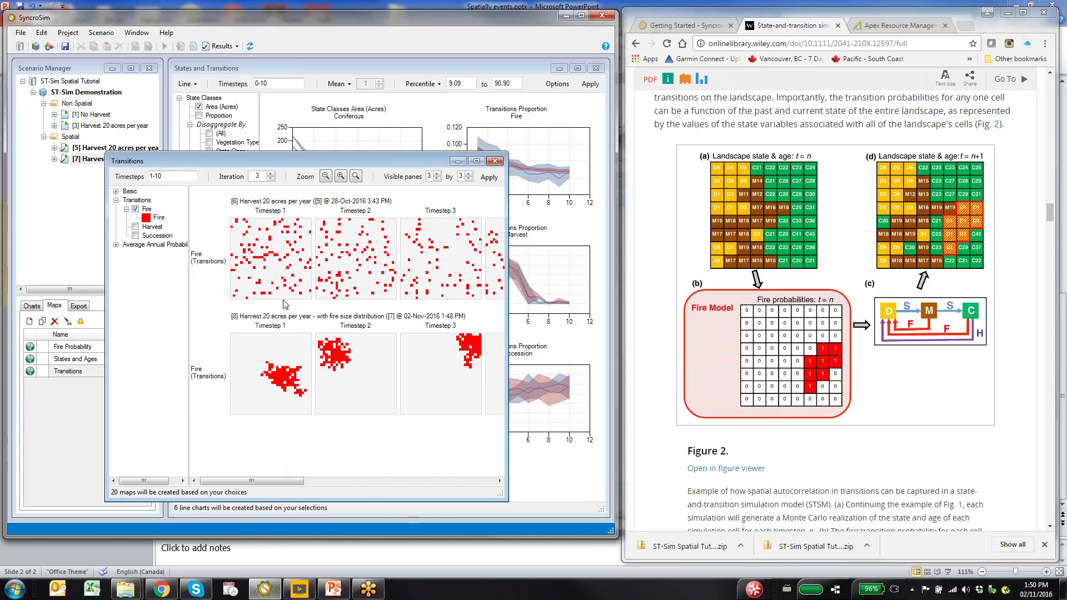
{"action": "left_click", "coordinate": [271, 175]}
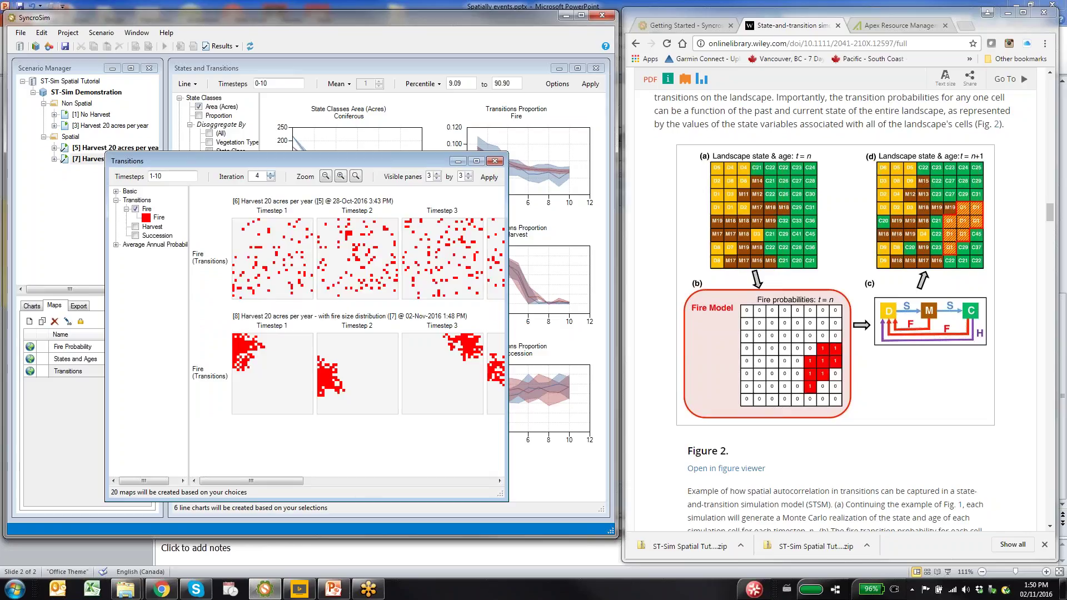
{"action": "left_click", "coordinate": [270, 175]}
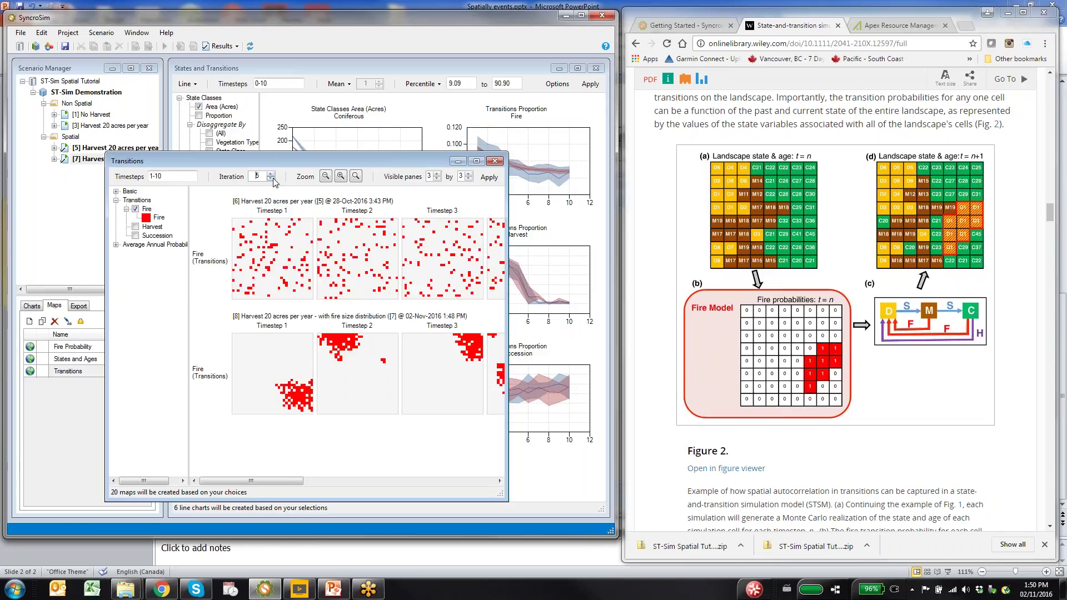
Move the Transitions map aside and open the Fire Probability map to compare the two spatial scenarios
{"action": "left_click_drag", "start_coordinate": [314, 162], "coordinate": [364, 103]}
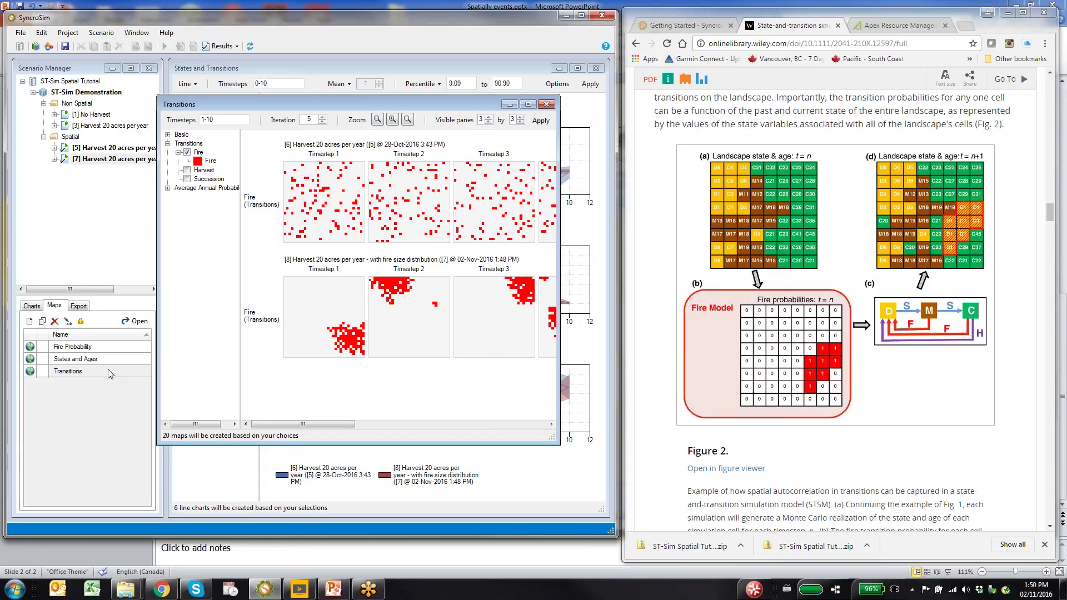
{"action": "left_click", "coordinate": [101, 350]}
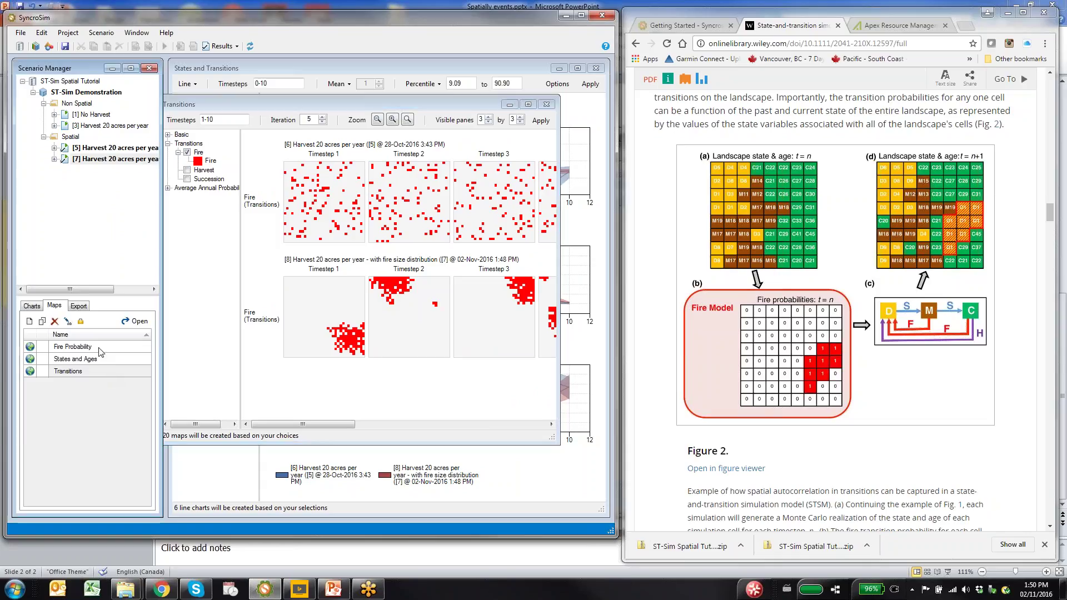
{"action": "double_click", "coordinate": [101, 349]}
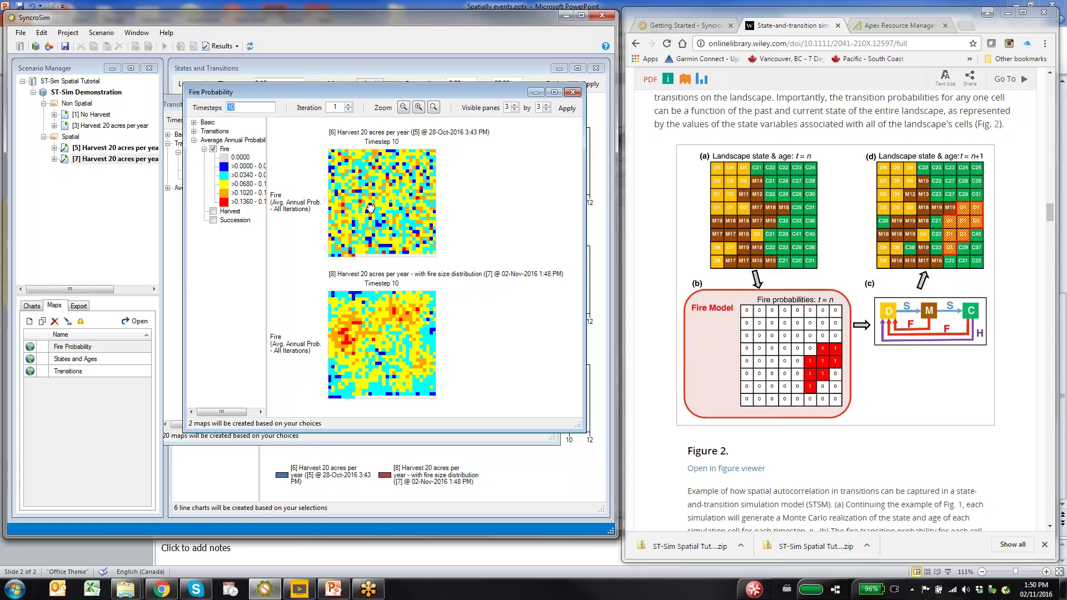
Open the States and Ages map, tidy the result windows, and compare both scenarios' state classes and ages through timestep 10
{"action": "double_click", "coordinate": [75, 359]}
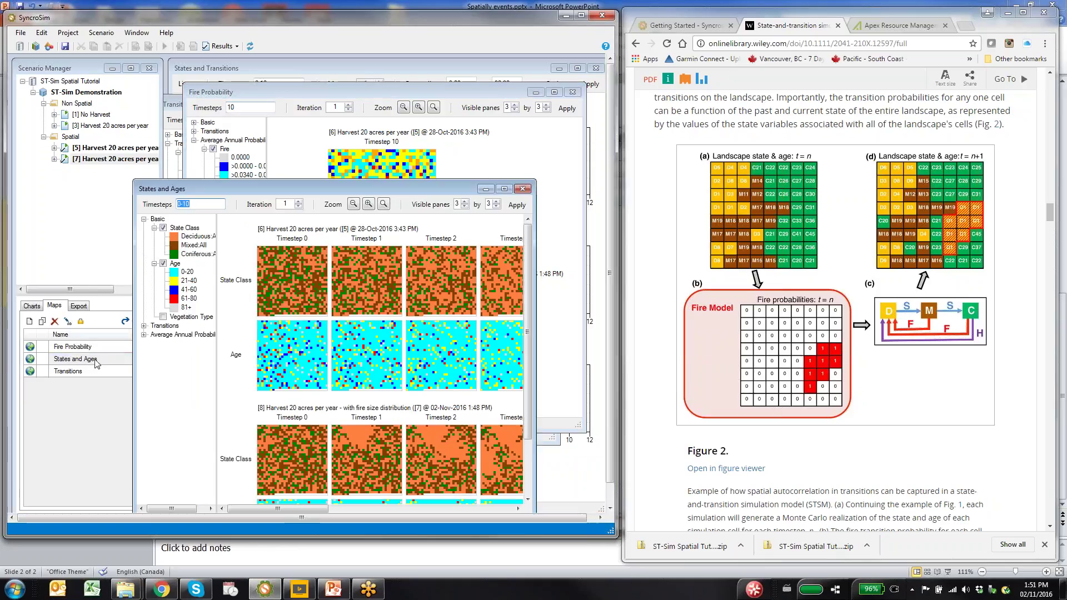
{"action": "left_click", "coordinate": [250, 47]}
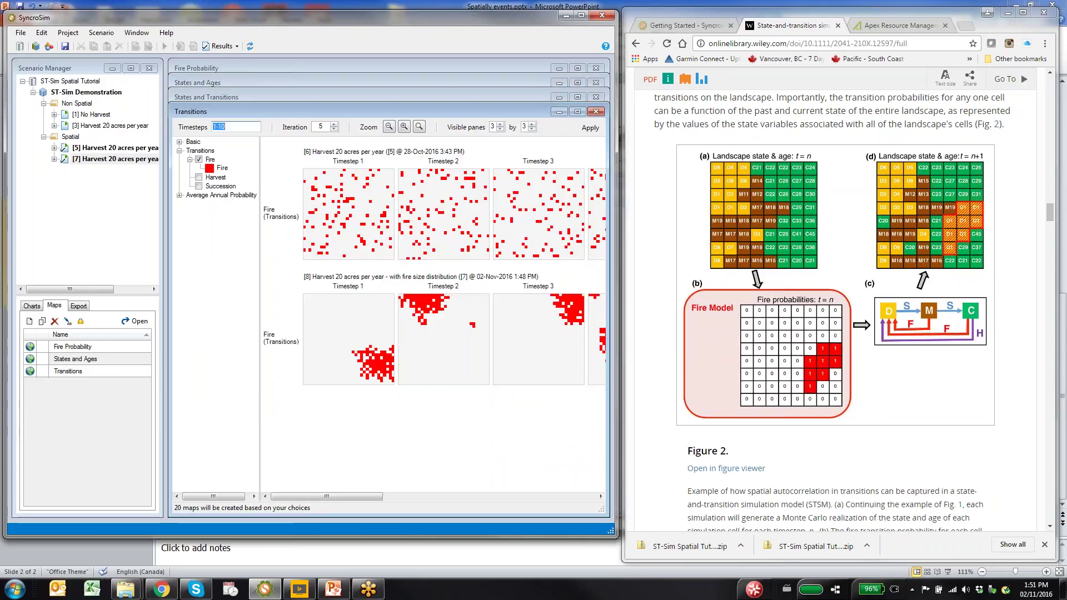
{"action": "left_click", "coordinate": [249, 82]}
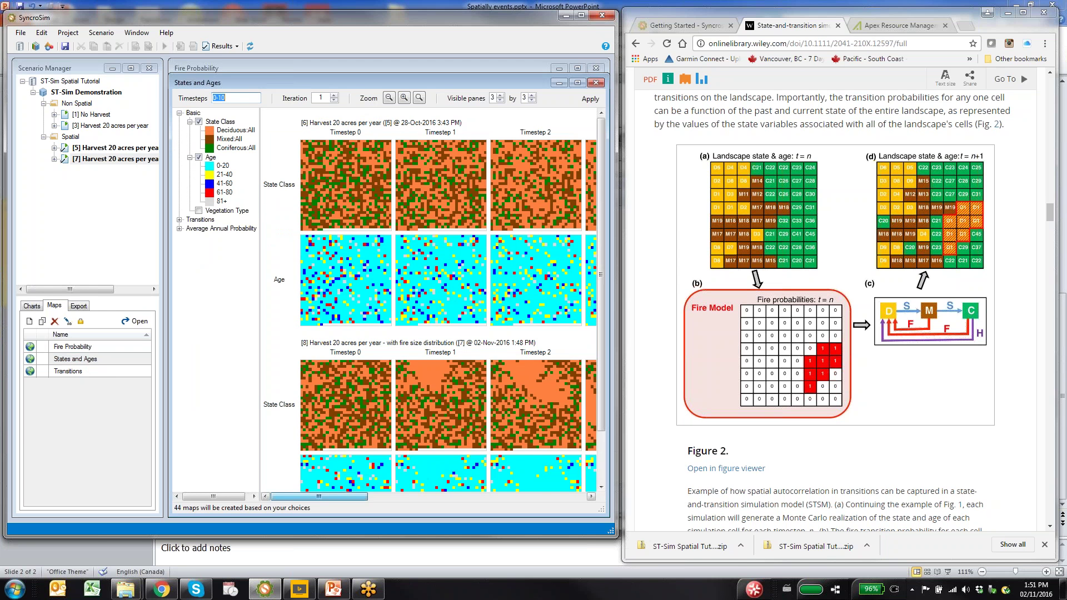
{"action": "left_click_drag", "start_coordinate": [319, 496], "coordinate": [599, 482]}
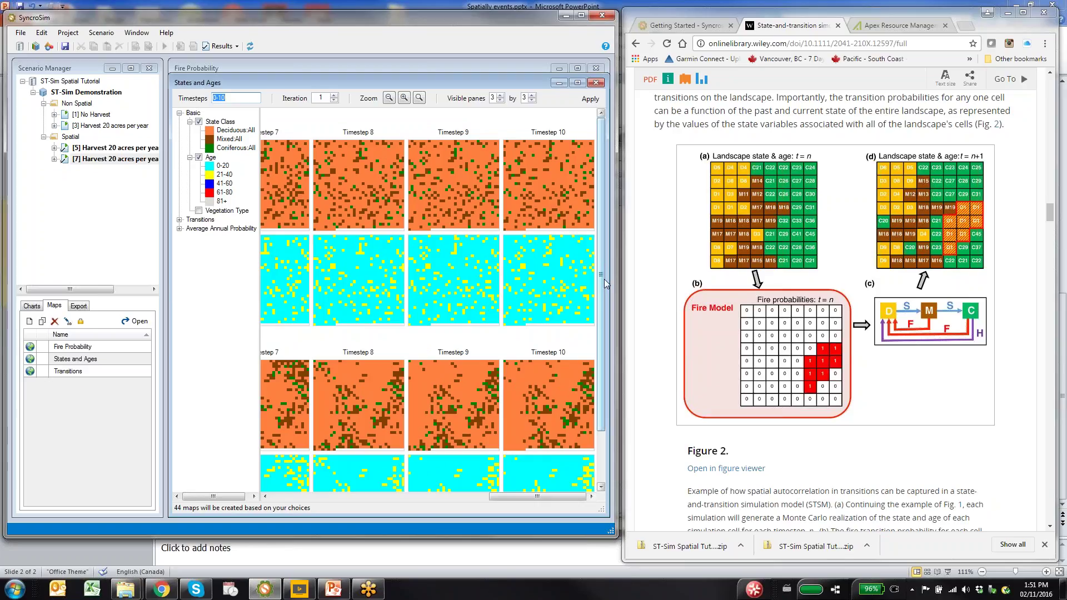
{"action": "scroll", "coordinate": [581, 345], "scroll_direction": "down", "scroll_amount": 1}
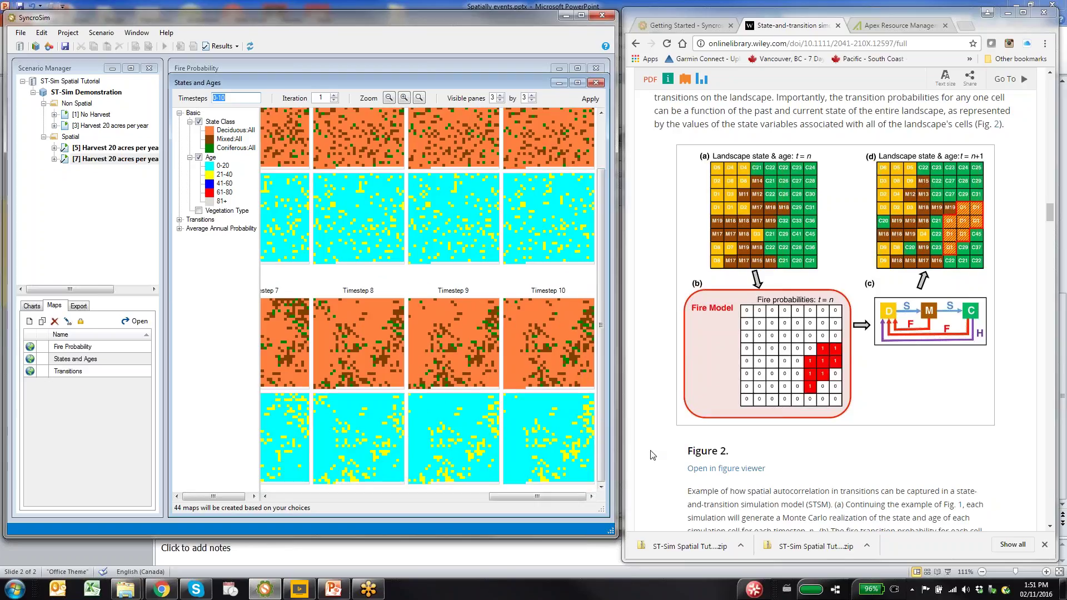